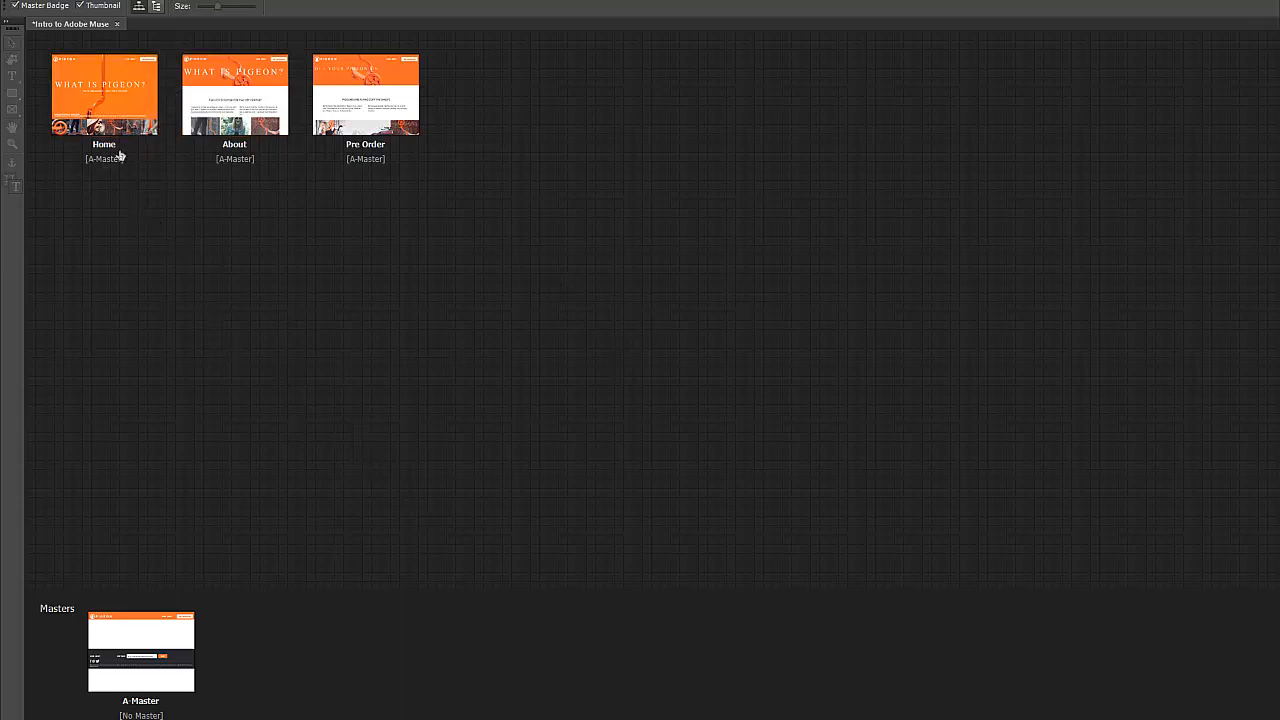
Step: Open the Home page for editing and display the CC Libraries and the list of linked assets
double_click(121, 100)
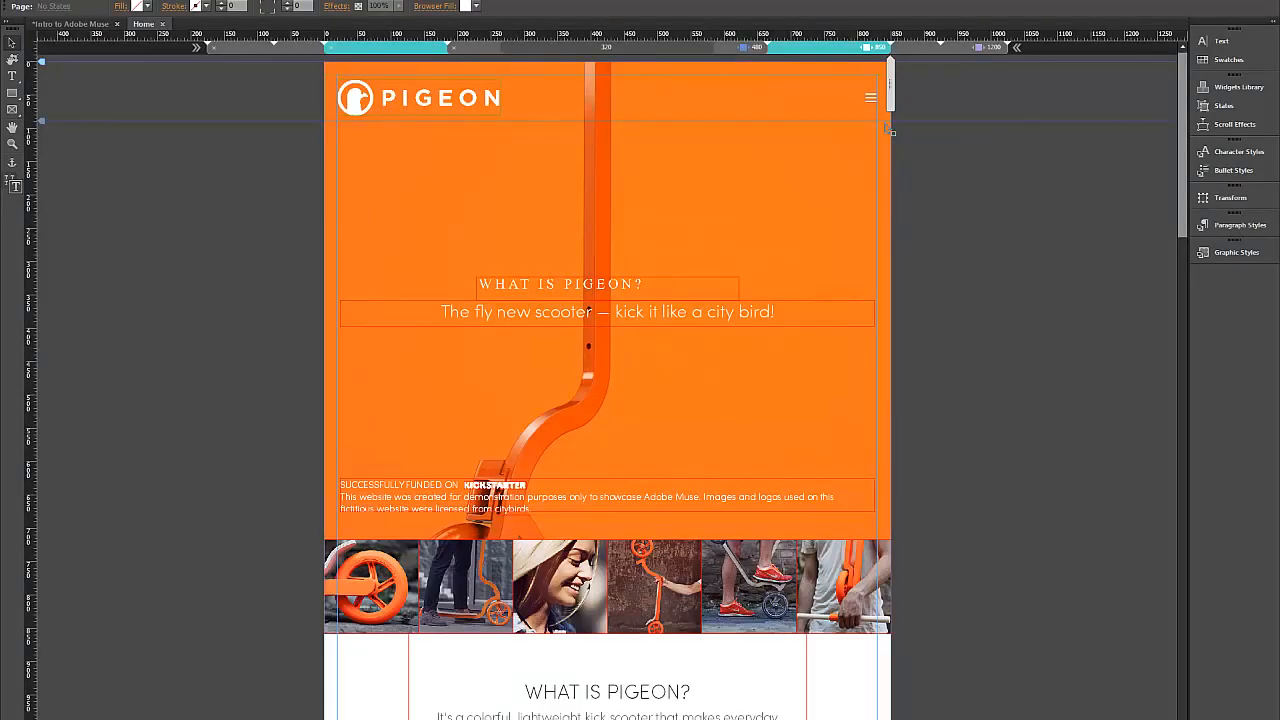
click(194, 4)
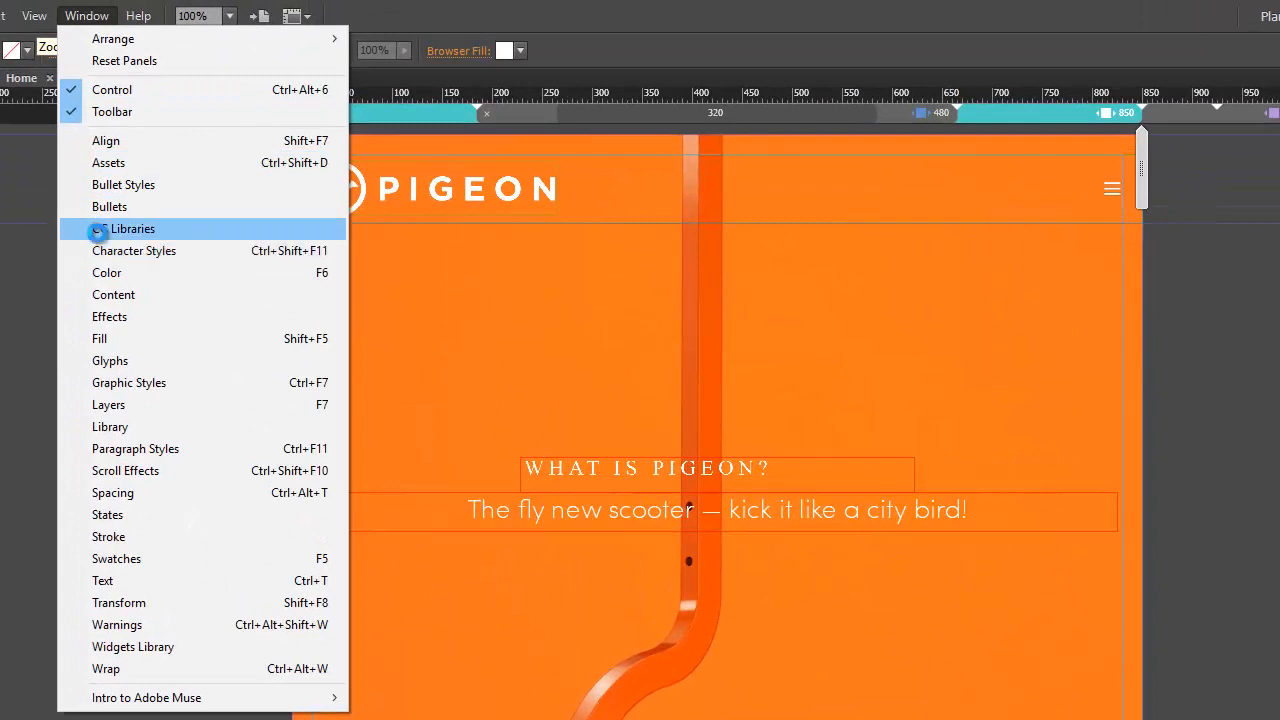
click(100, 229)
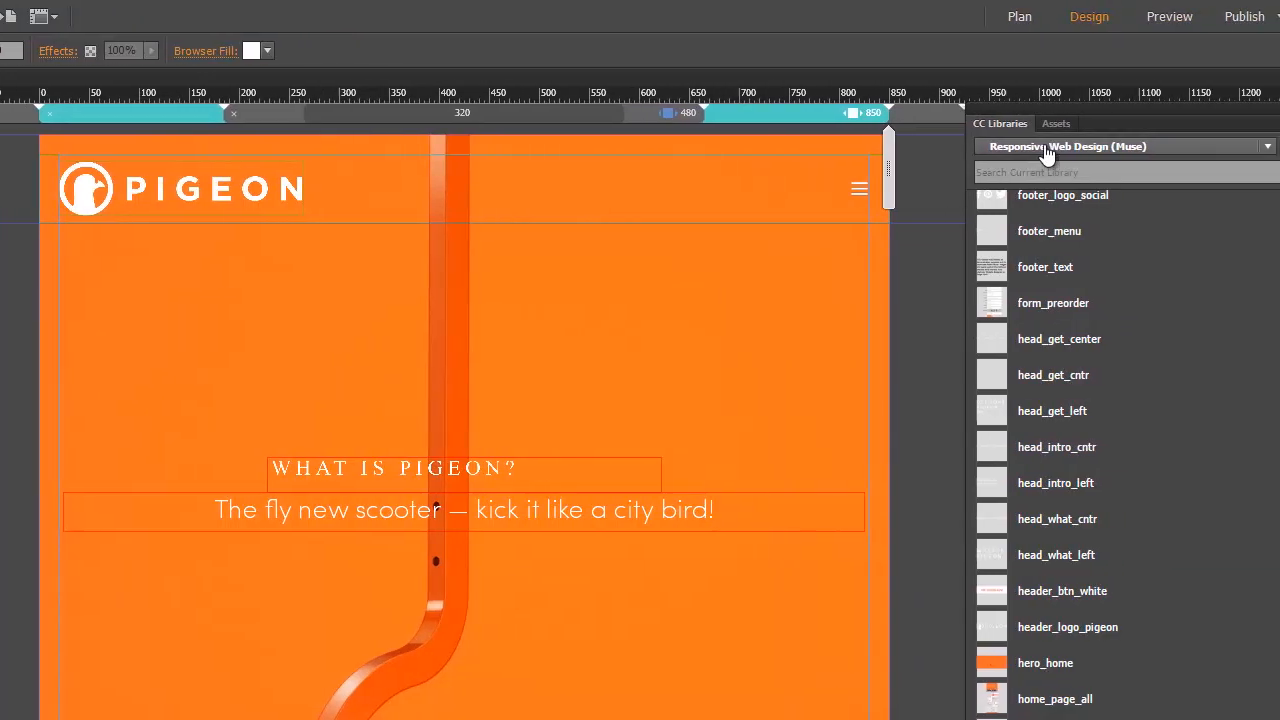
click(862, 124)
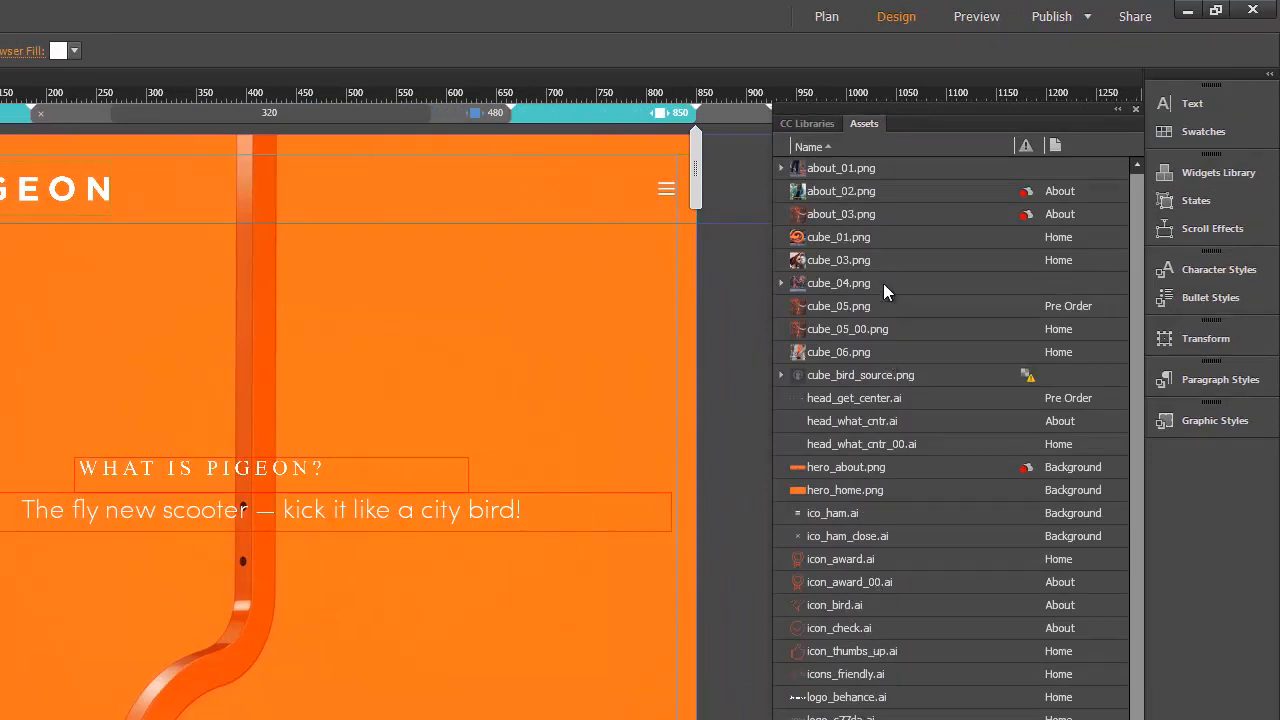
right_click(831, 233)
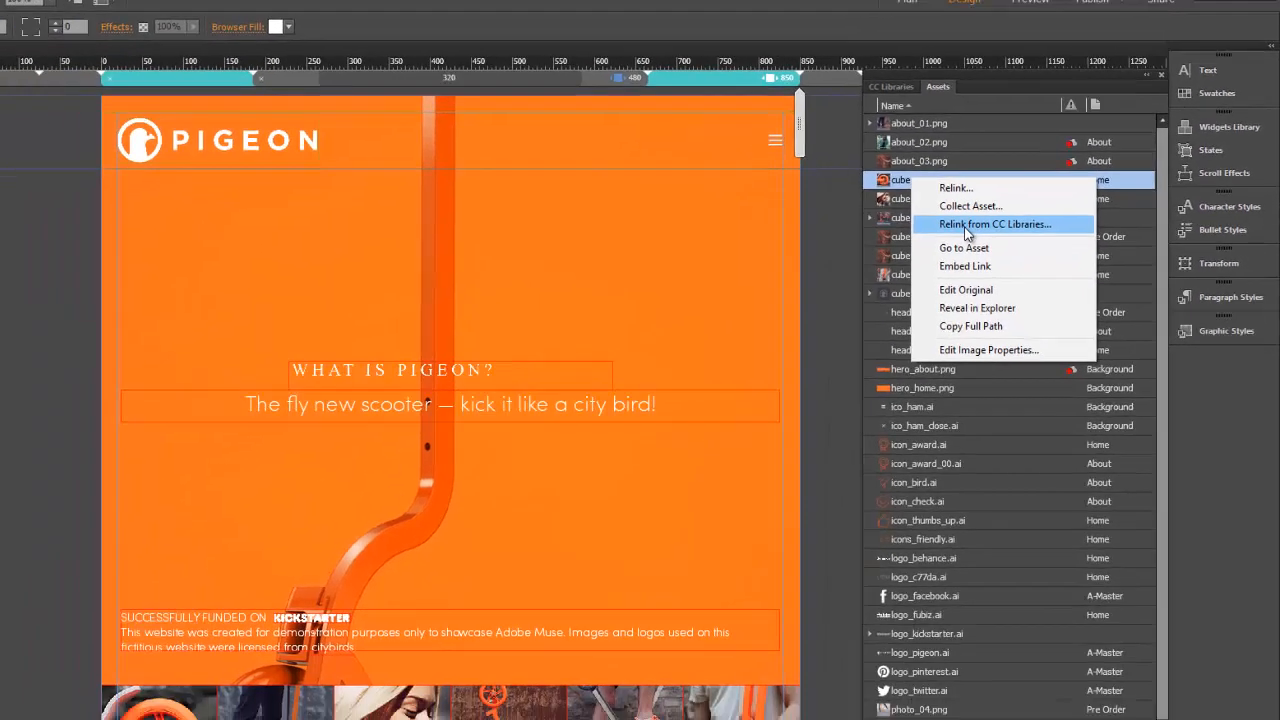
click(897, 292)
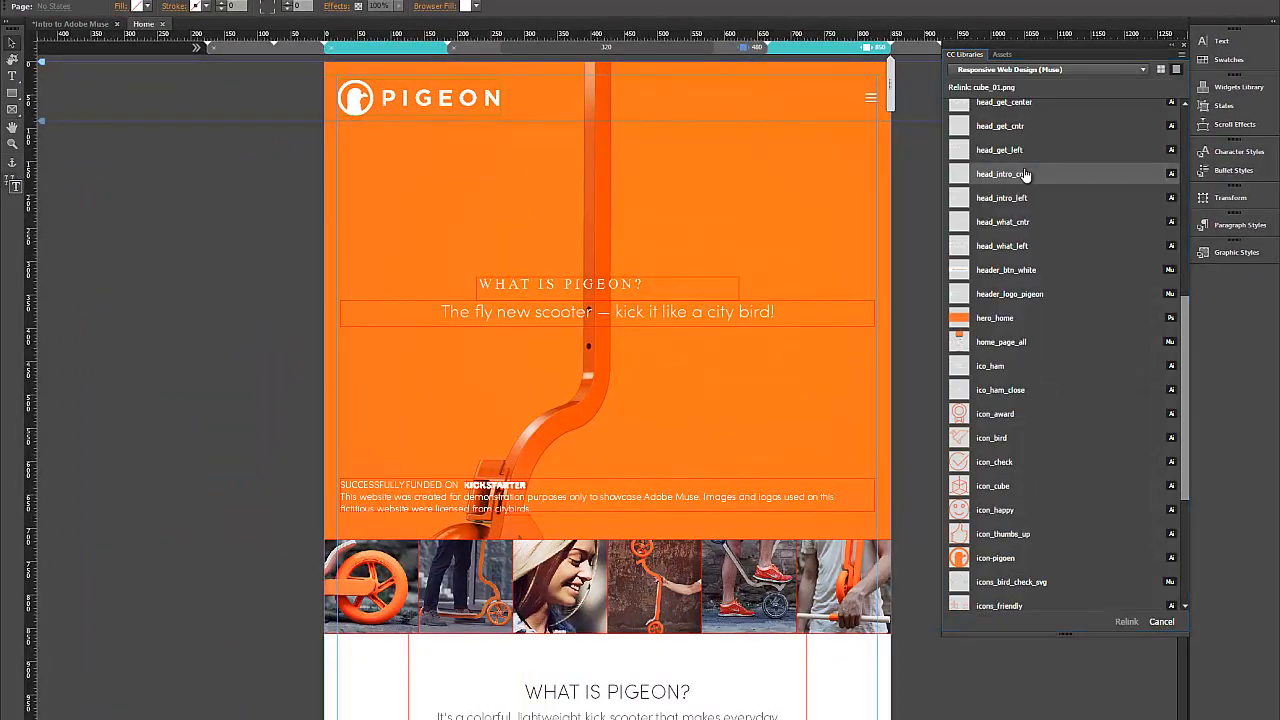
click(1001, 55)
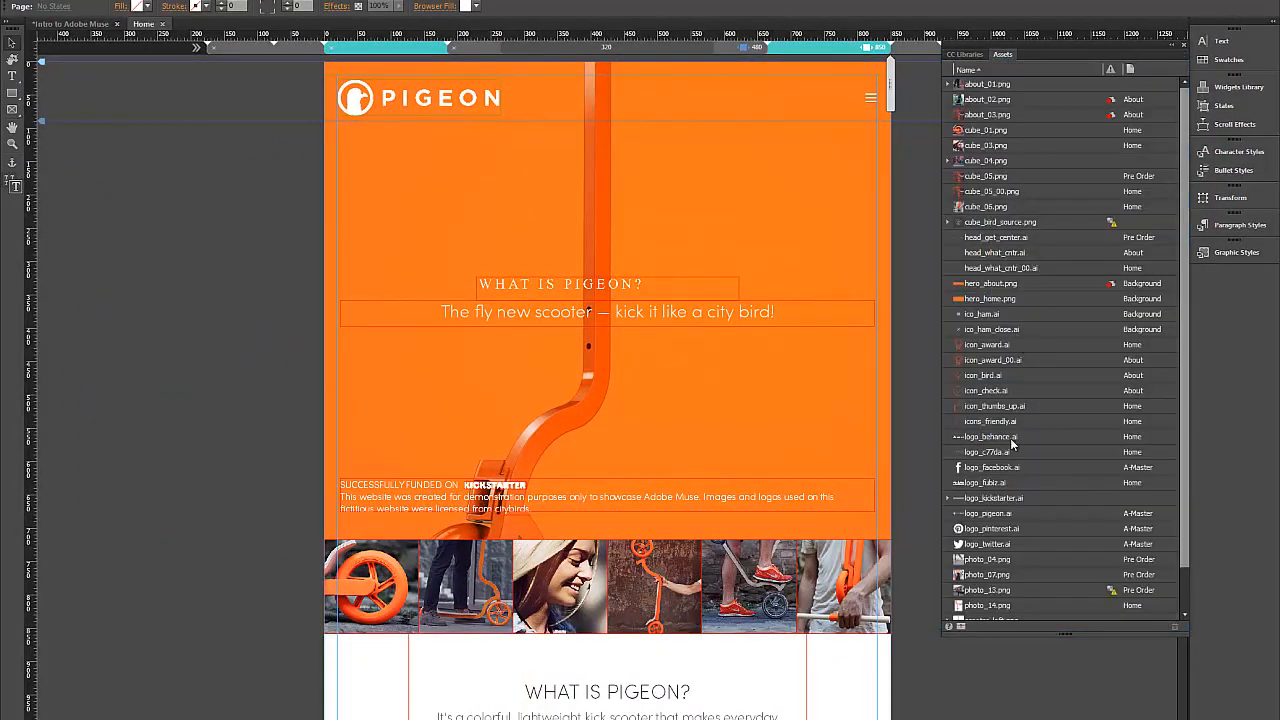
Step: Relink the icon_check.ai asset to the icon_check graphic in the Responsive Web Design (Muse) CC library
click(1000, 391)
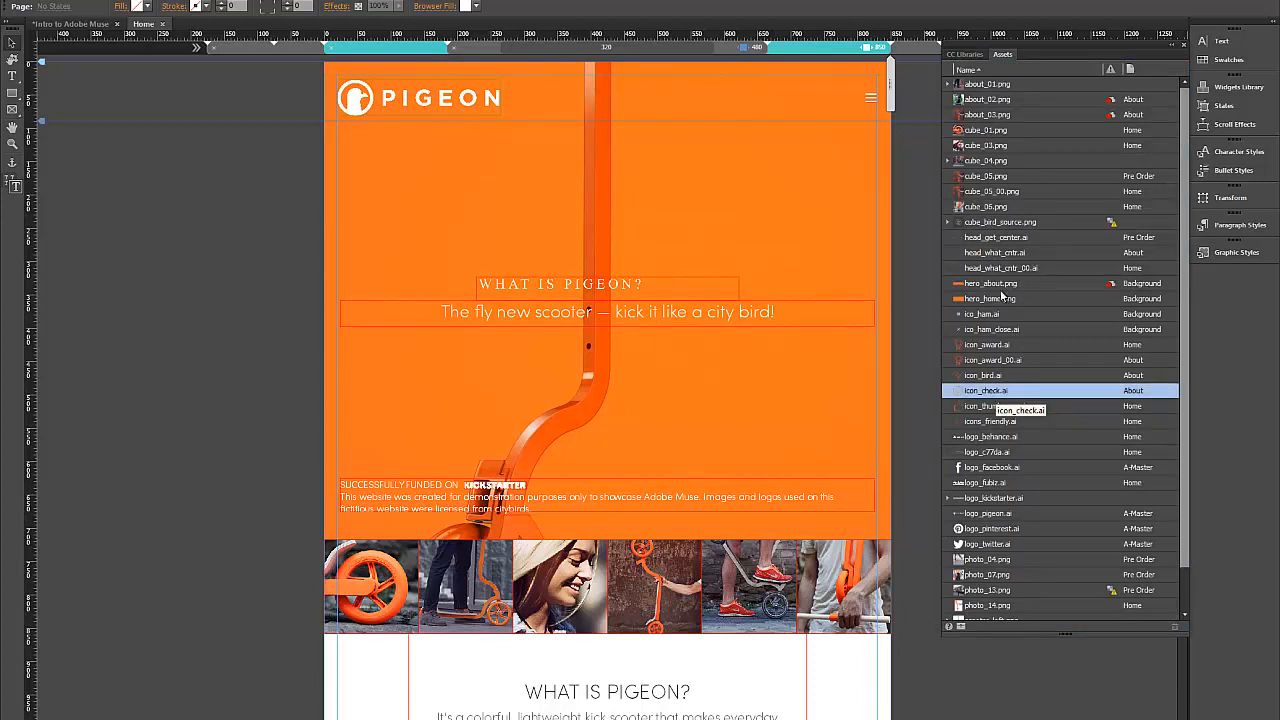
right_click(1051, 392)
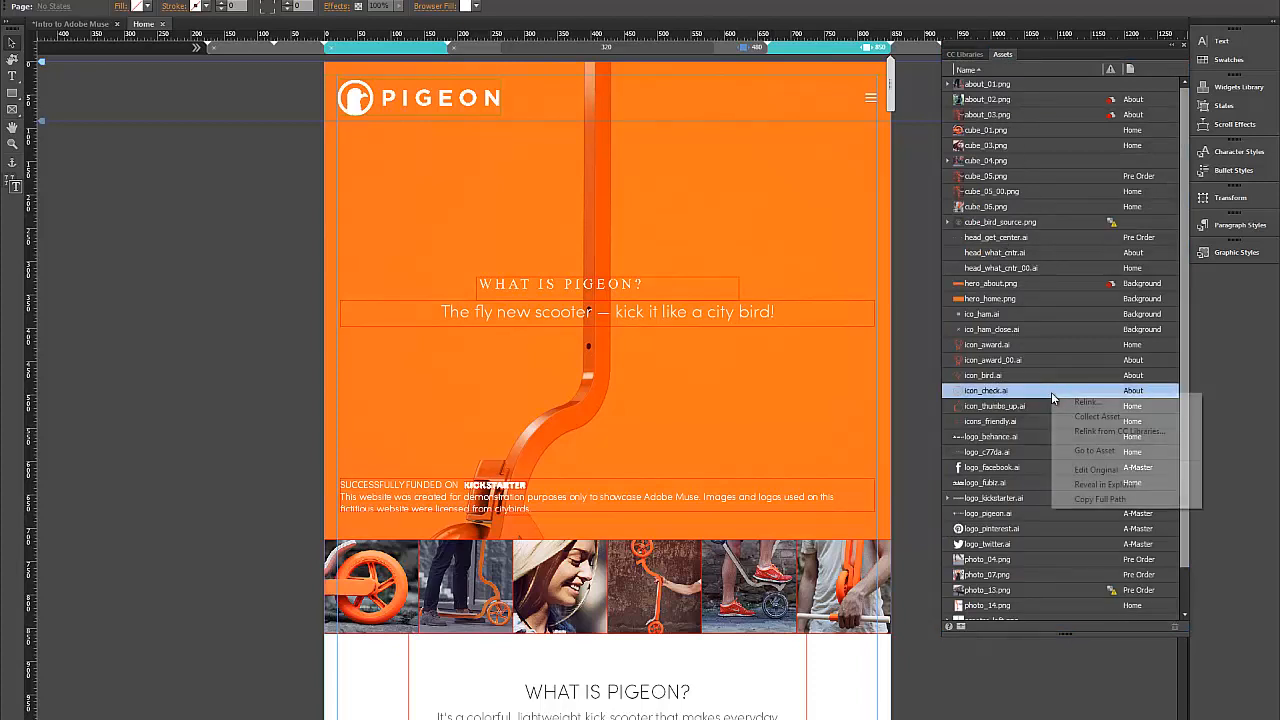
click(1090, 431)
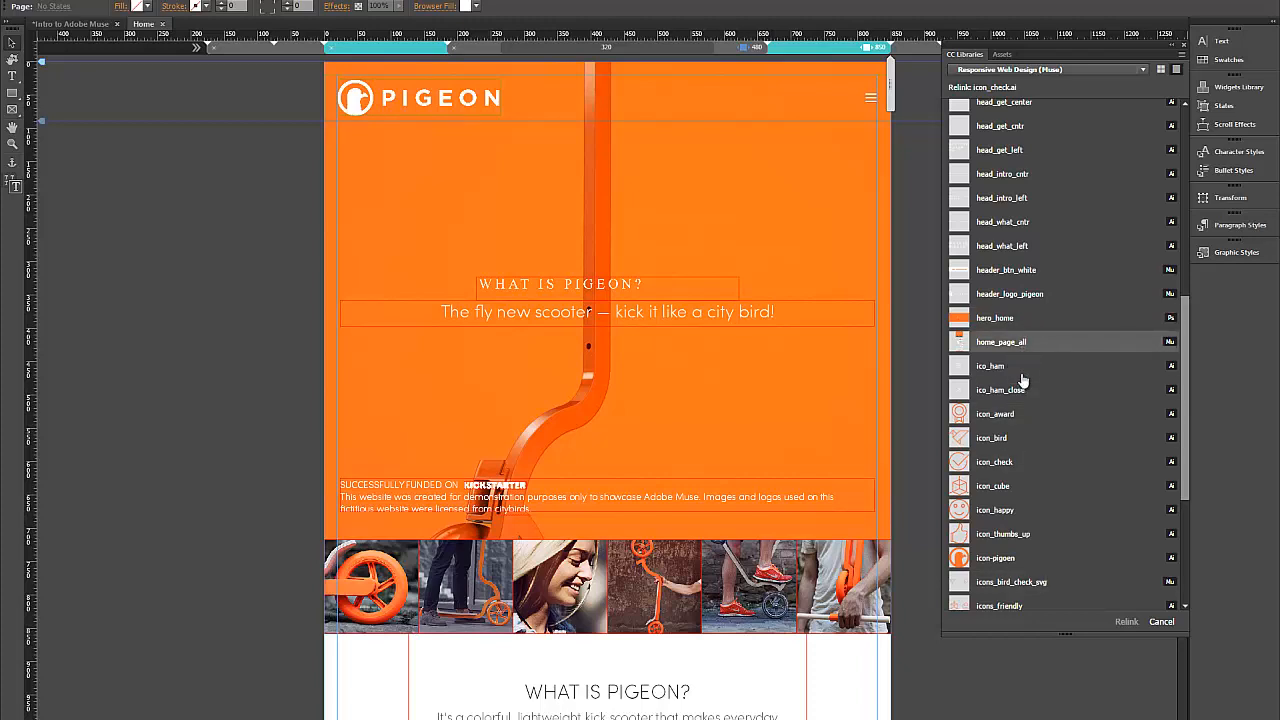
click(1025, 462)
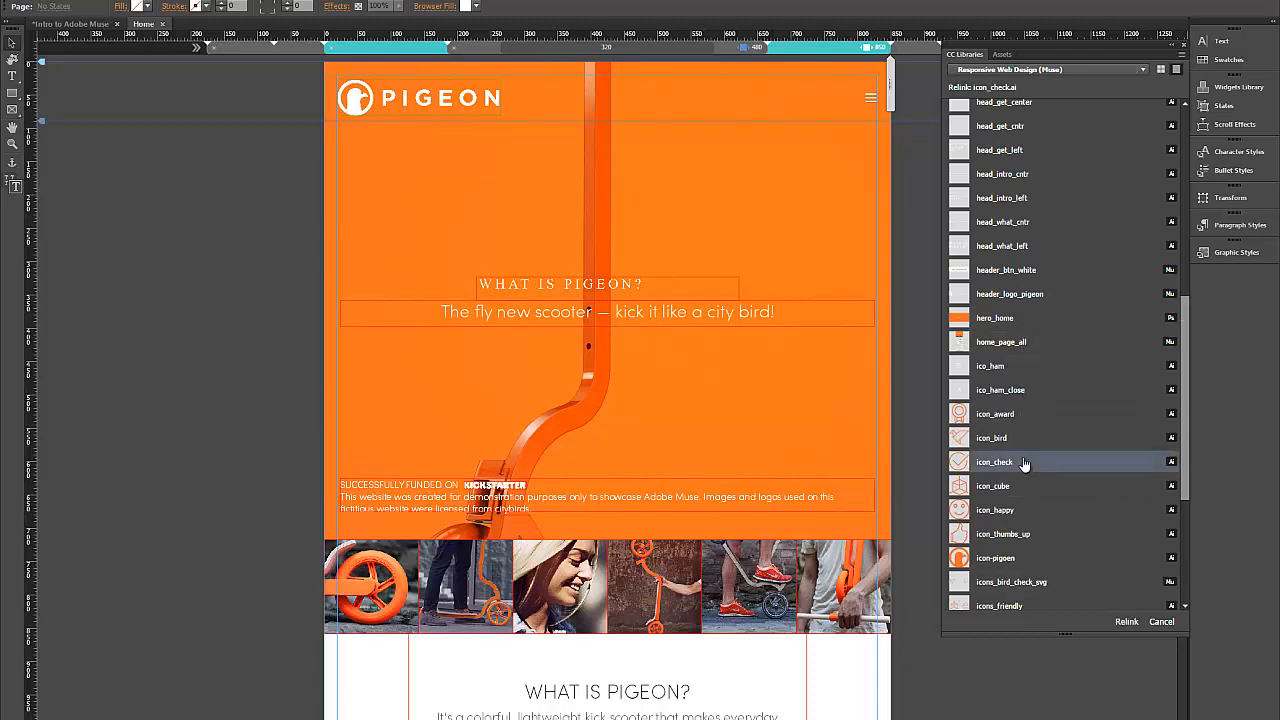
click(1124, 622)
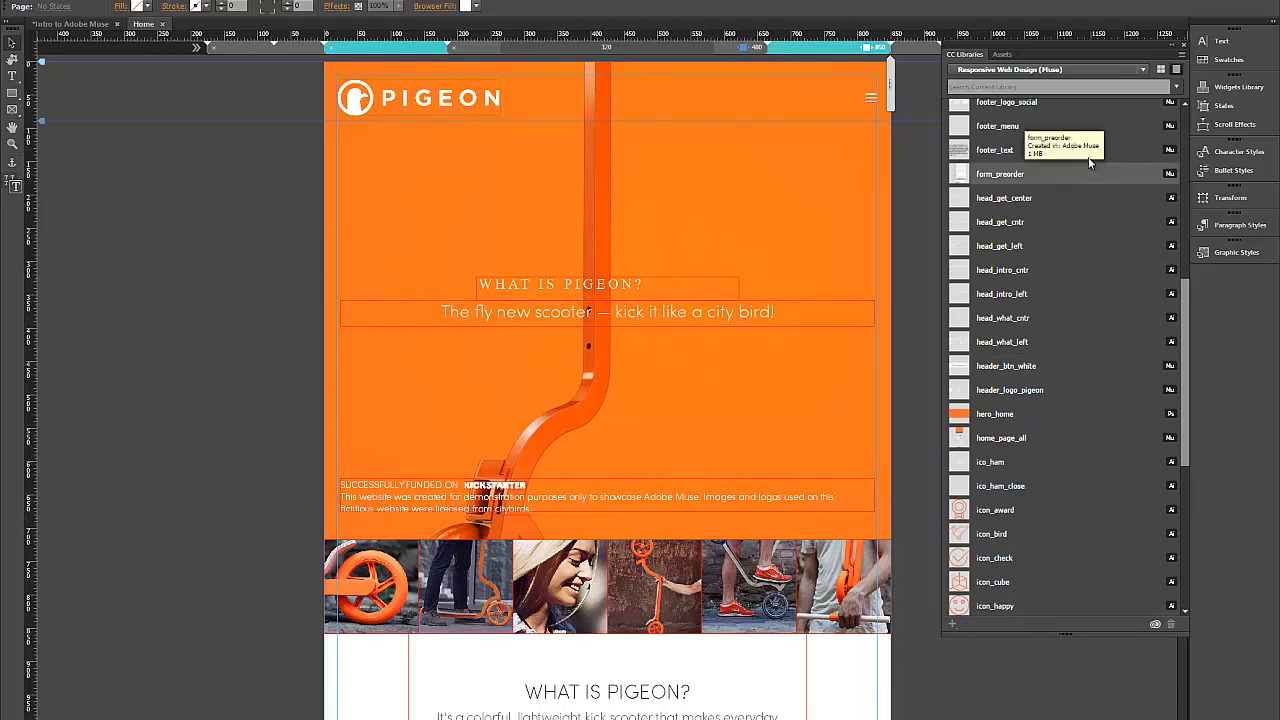
Step: Collect all site assets into the Muse folder, replacing the conflicting icon_check.ai, and dock the CC Libraries and Assets group with the collapsed ones
click(1001, 54)
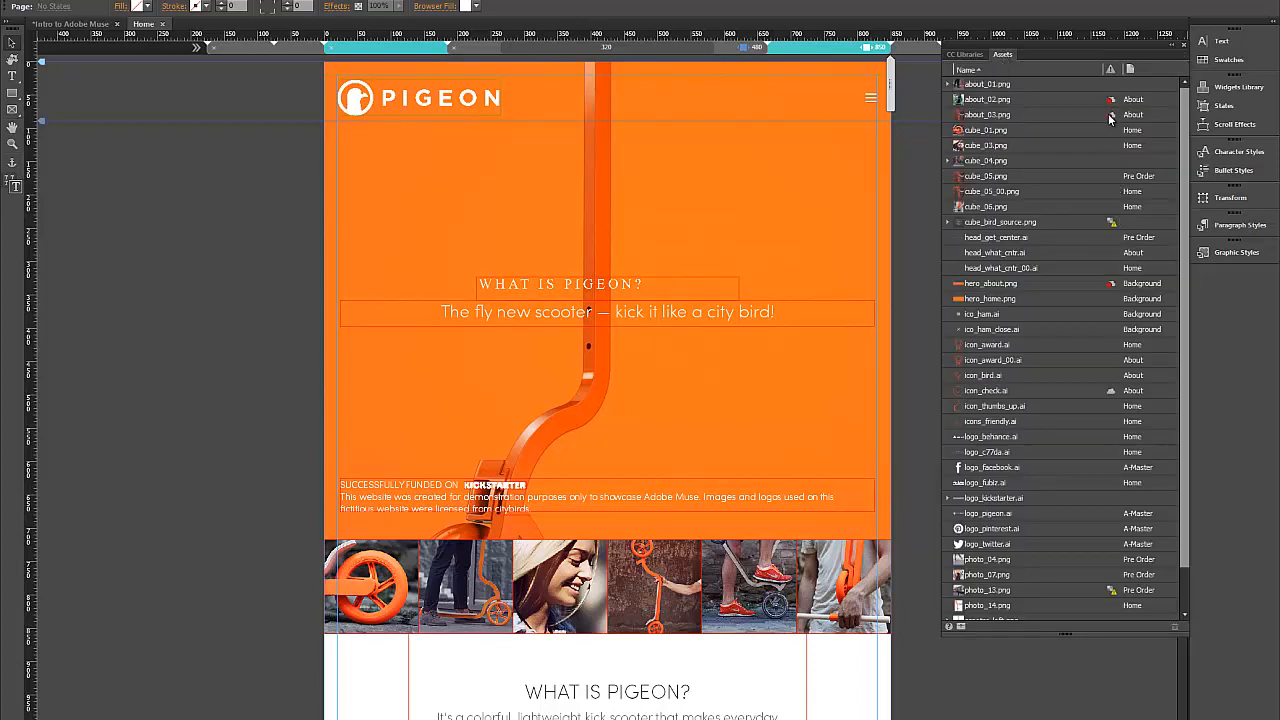
mouse_move(1114, 121)
mouse_move(1117, 228)
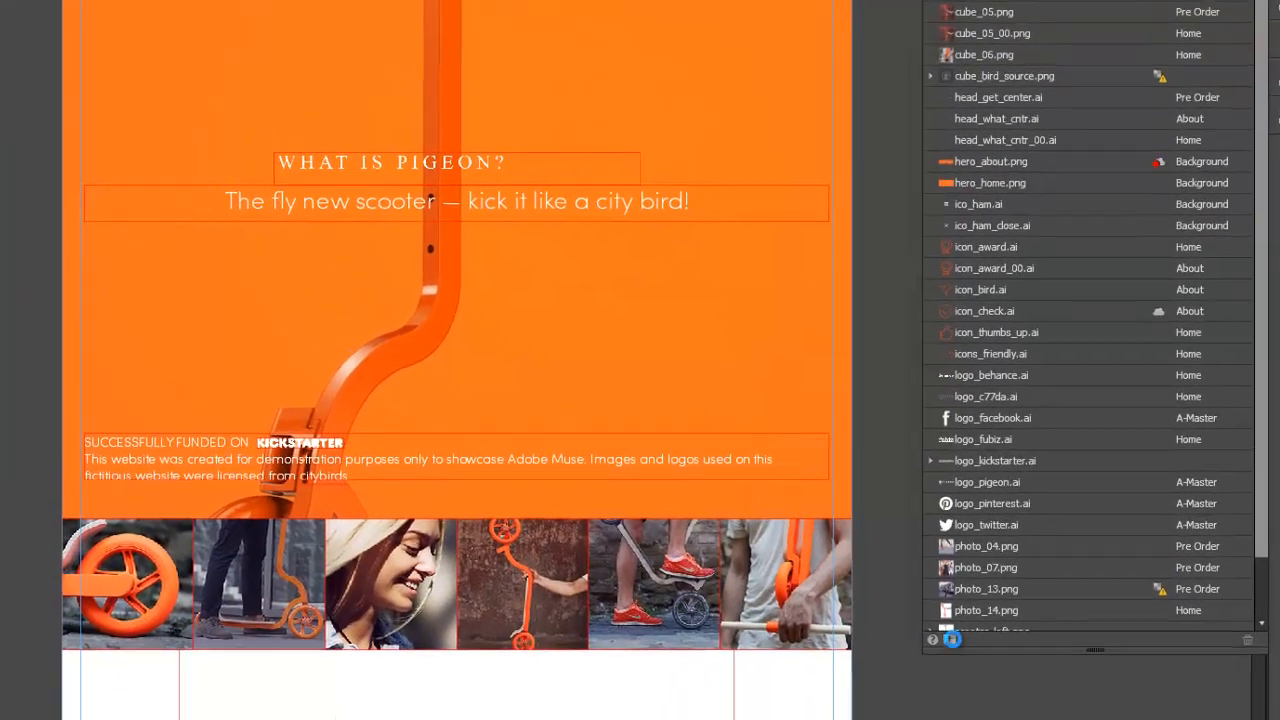
click(889, 597)
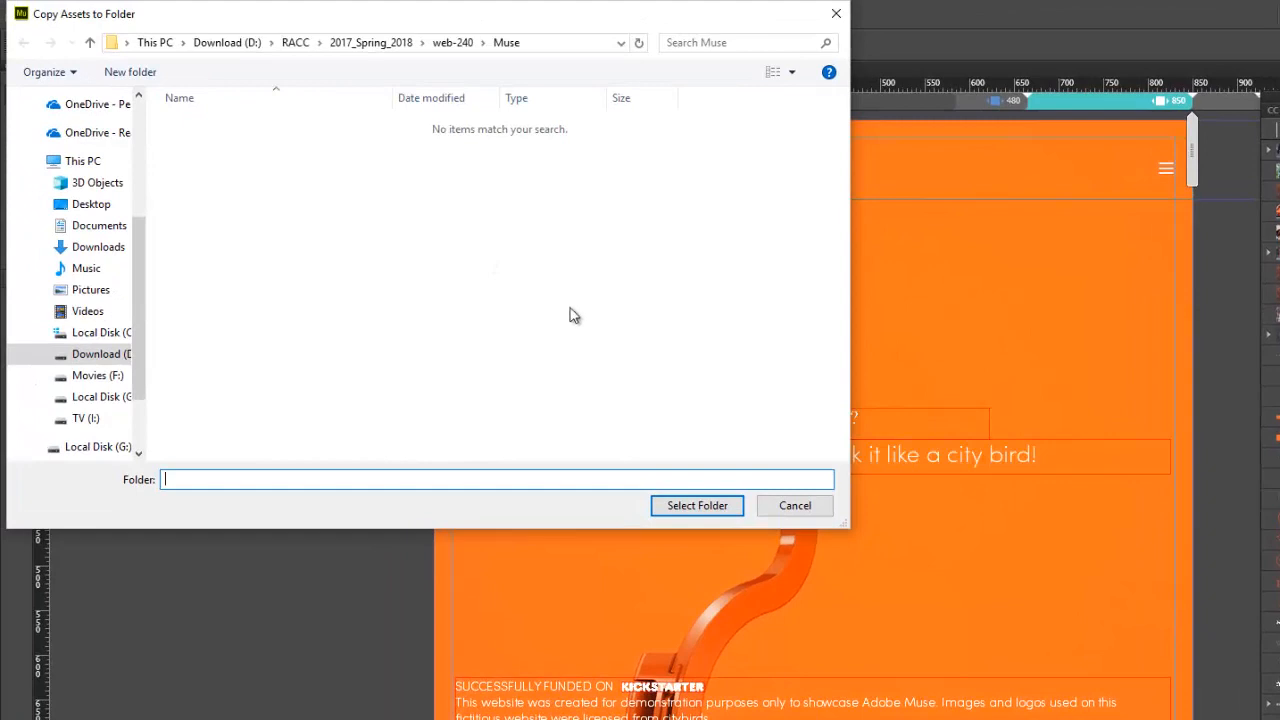
click(668, 511)
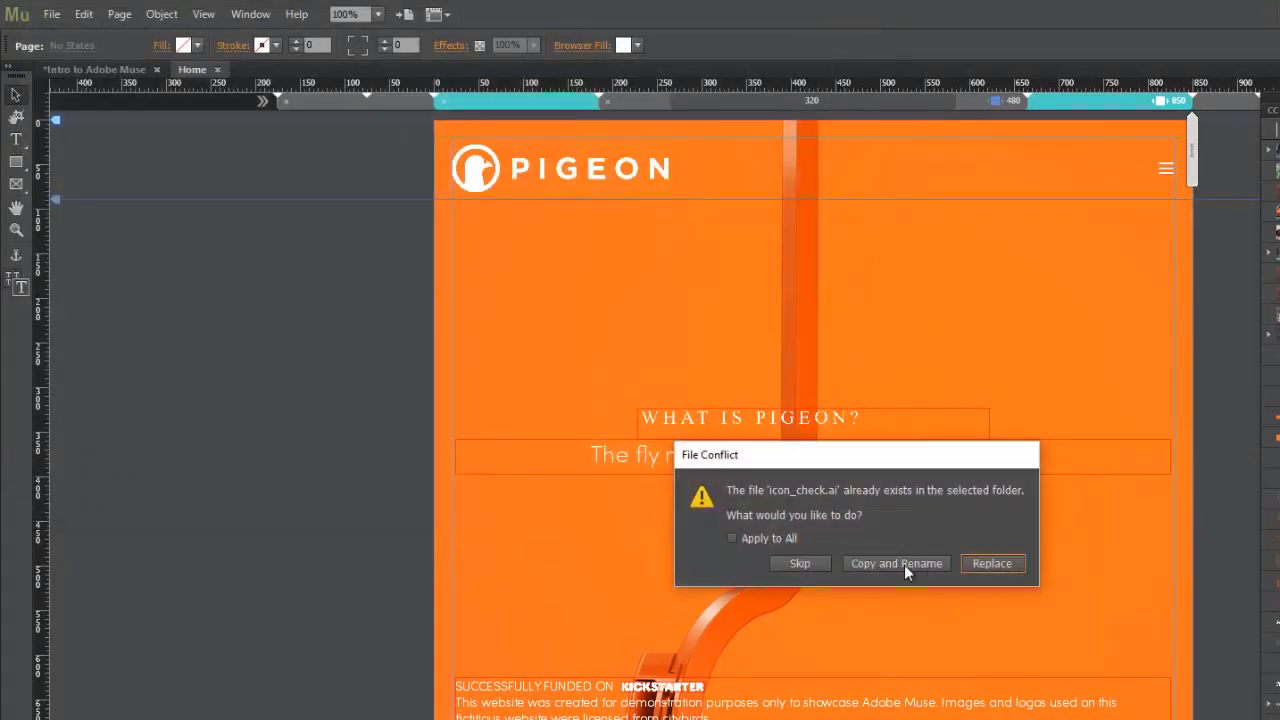
click(968, 562)
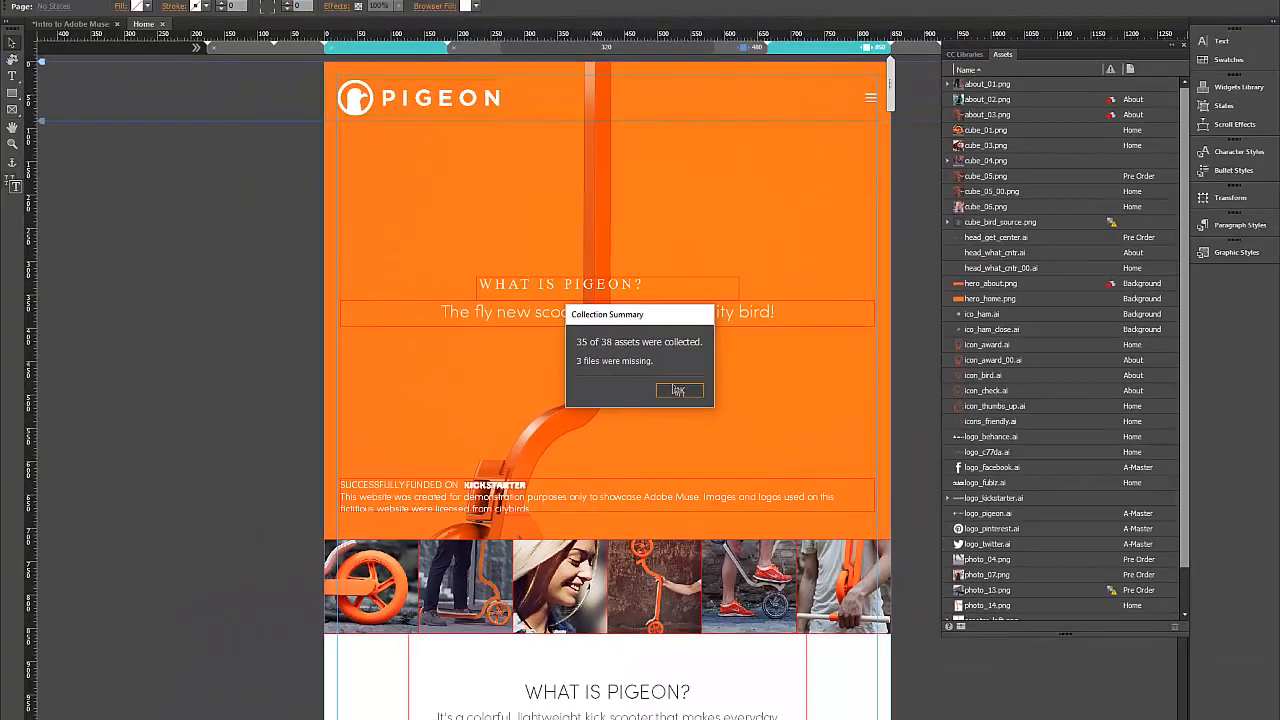
click(693, 392)
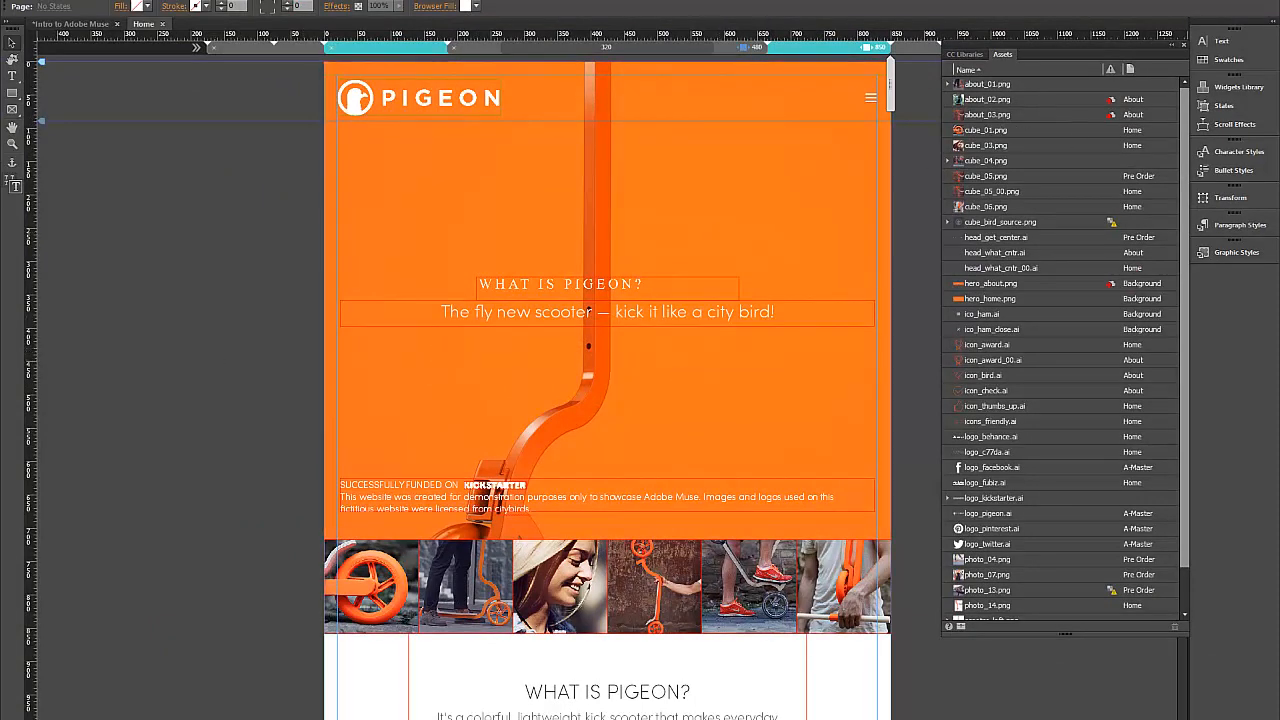
drag(1057, 58, 1245, 285)
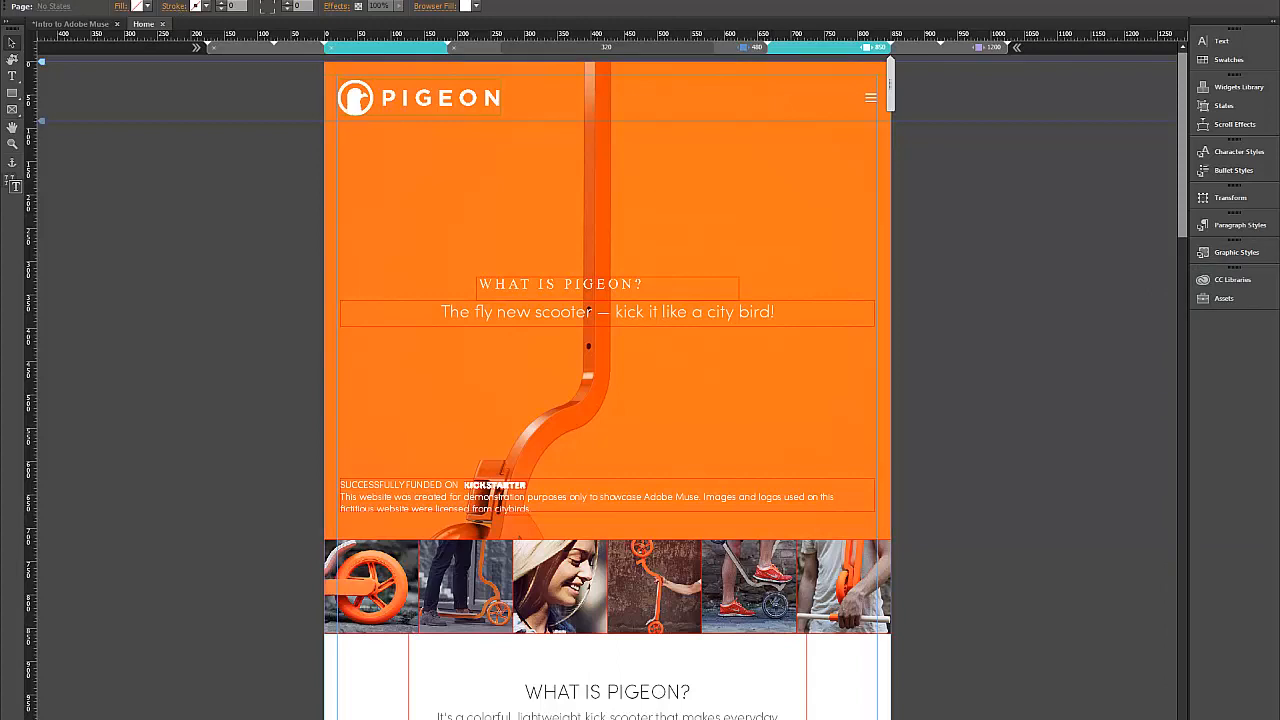
Step: Start uploading the site to an FTP host, continuing despite the upsampled assets and accepting the Typekit link
click(38, 2)
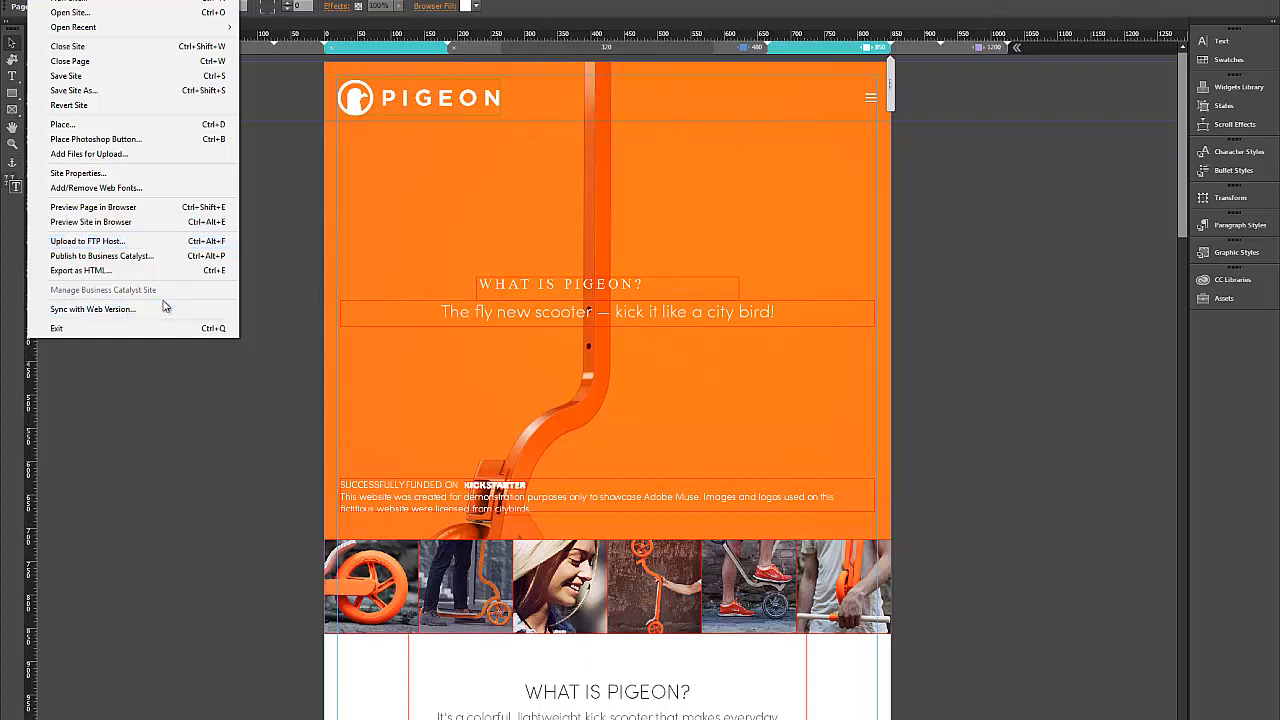
click(121, 245)
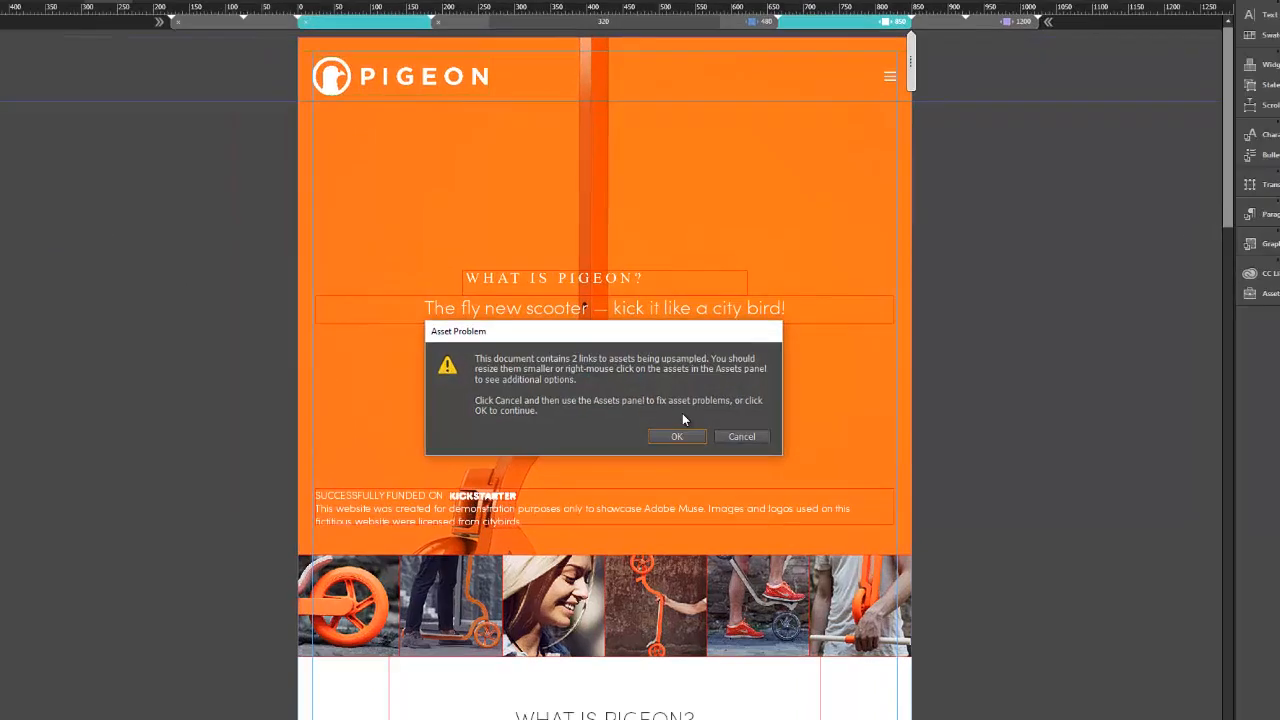
click(694, 467)
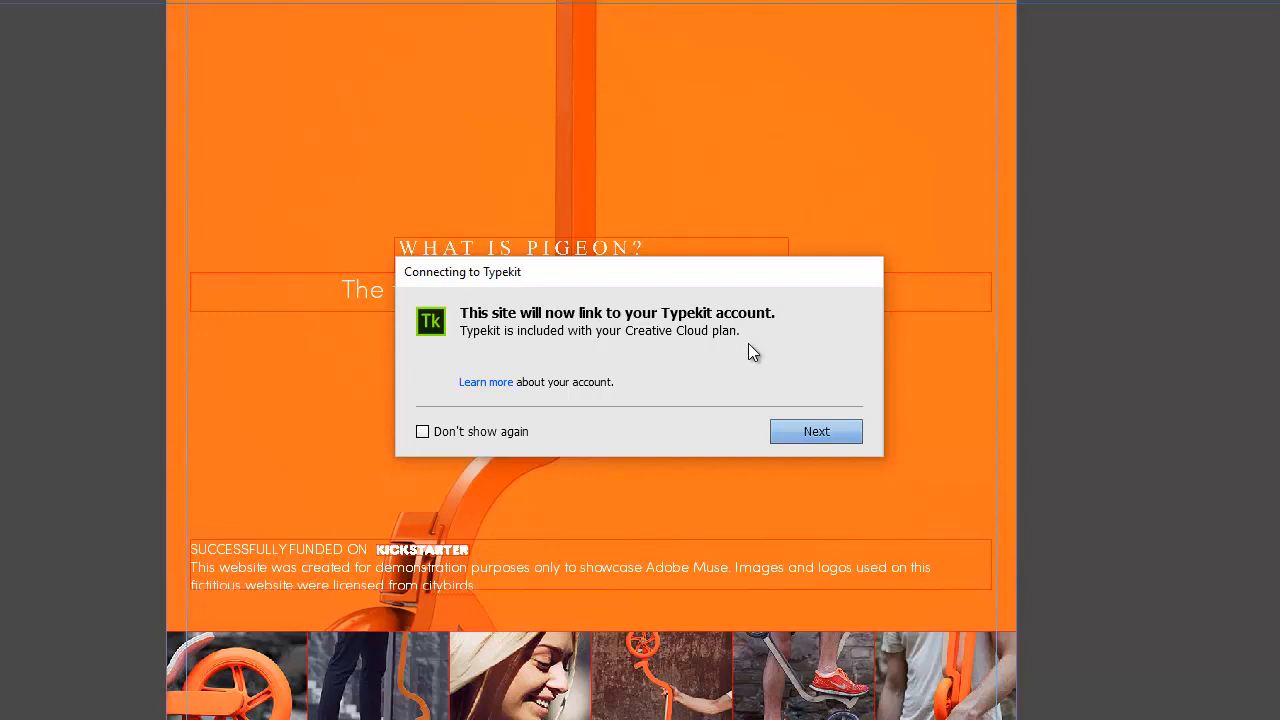
click(795, 434)
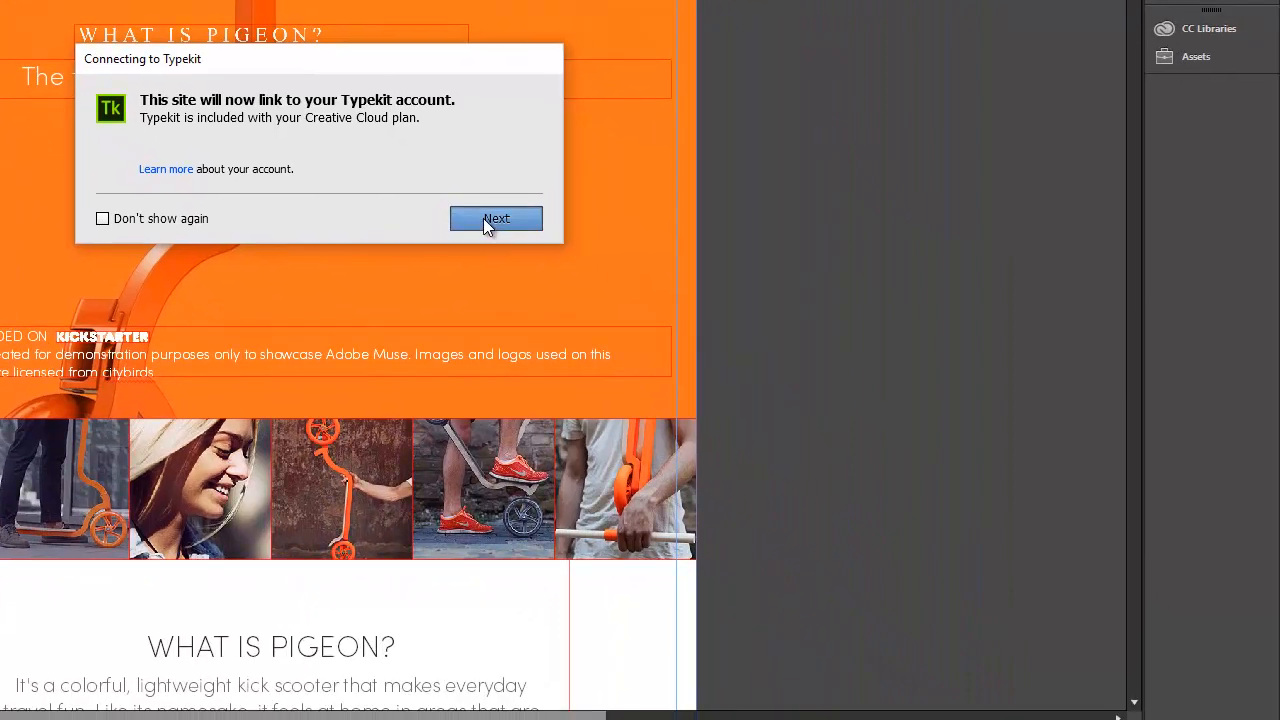
click(496, 218)
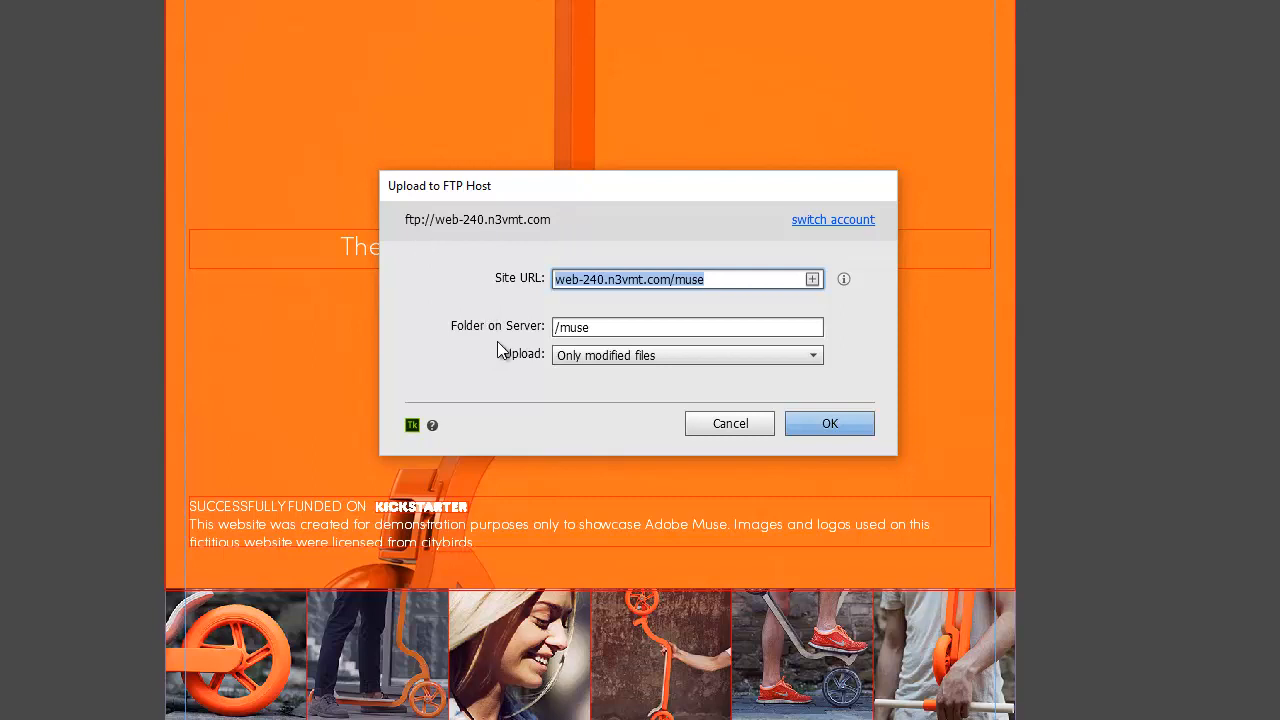
Step: Clear and re-enter the upload destination, with site URL web-240.n3vmt.com/muse and server folder /muse
drag(706, 280, 677, 282)
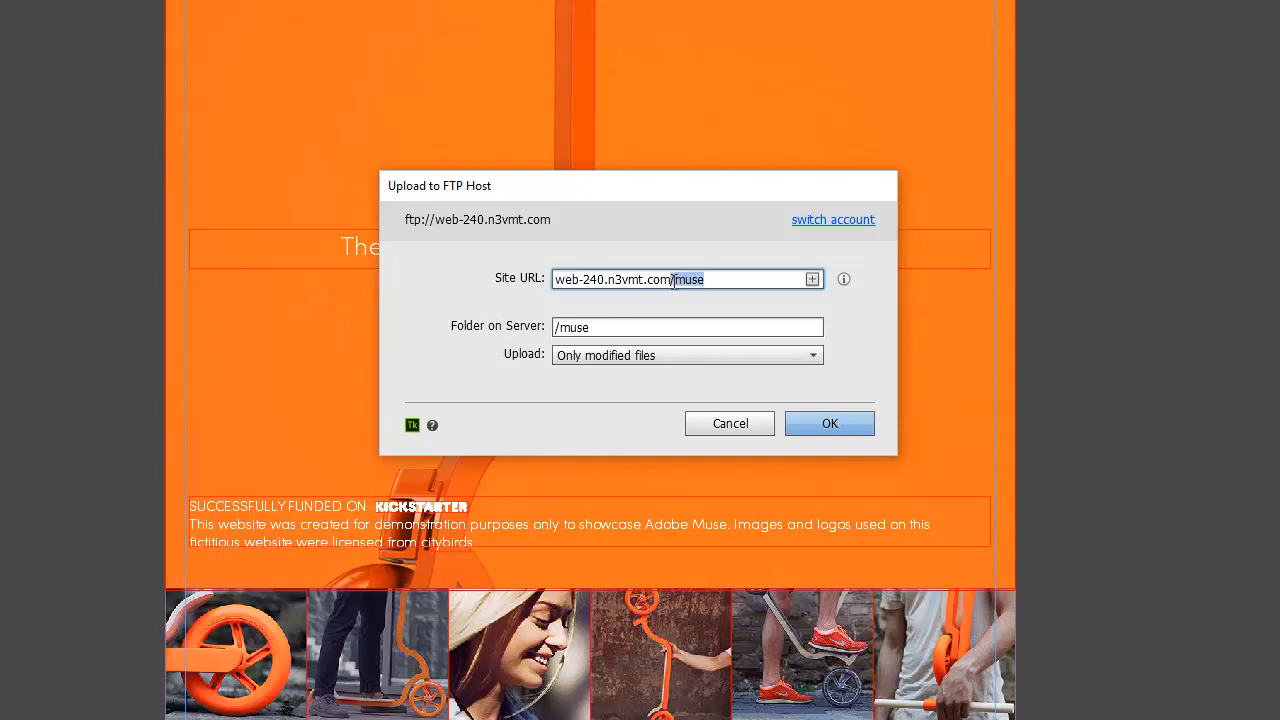
key(BackSpace)
key(BackSpace)
double_click(622, 328)
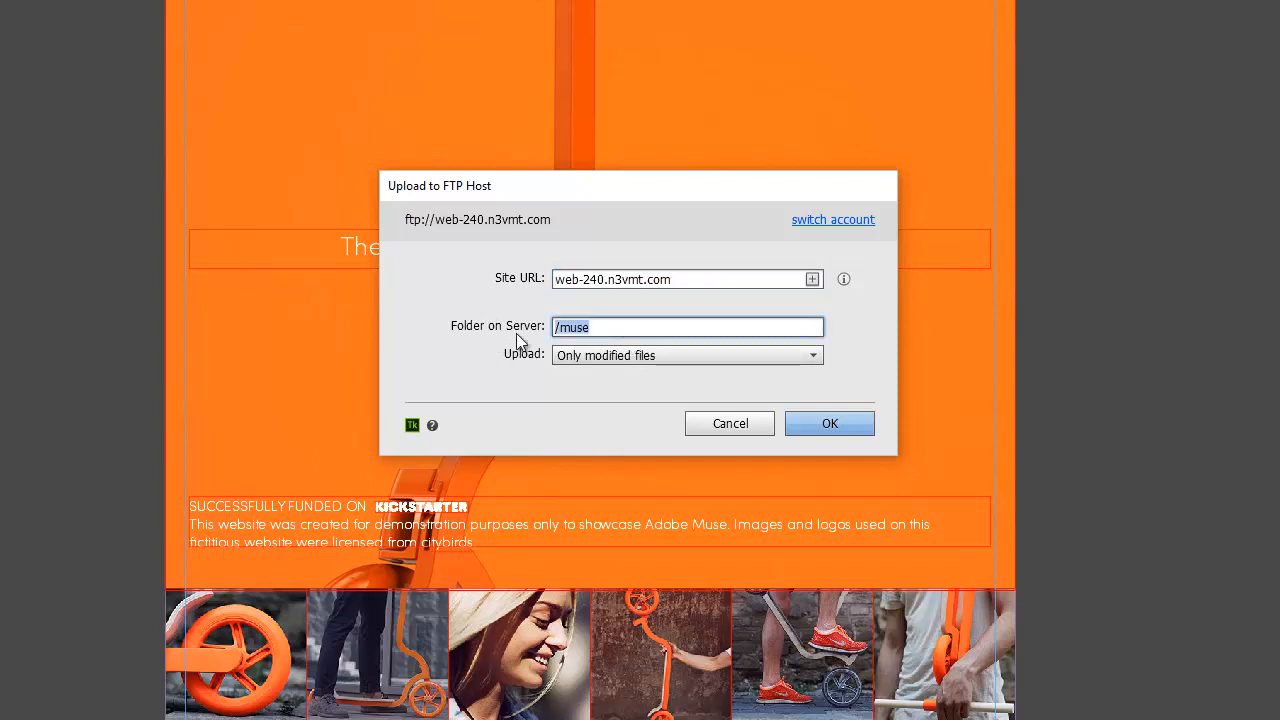
key(BackSpace)
click(675, 280)
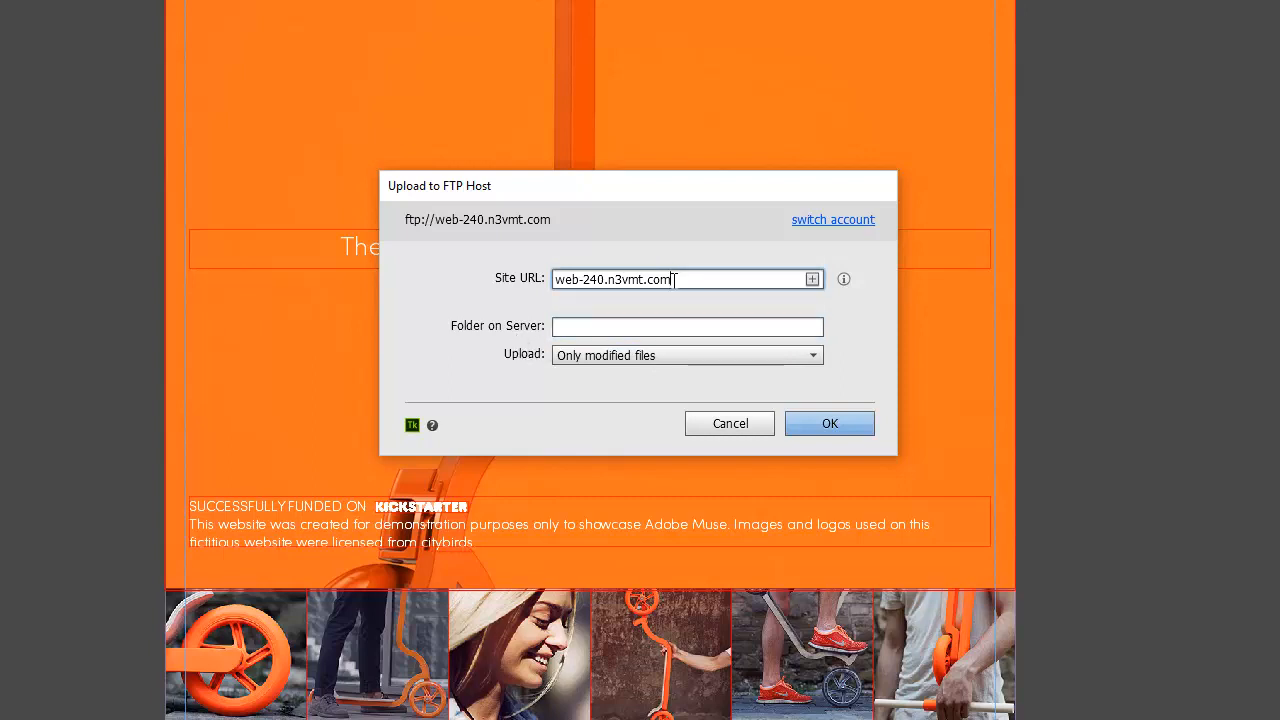
text(/muse)
click(686, 322)
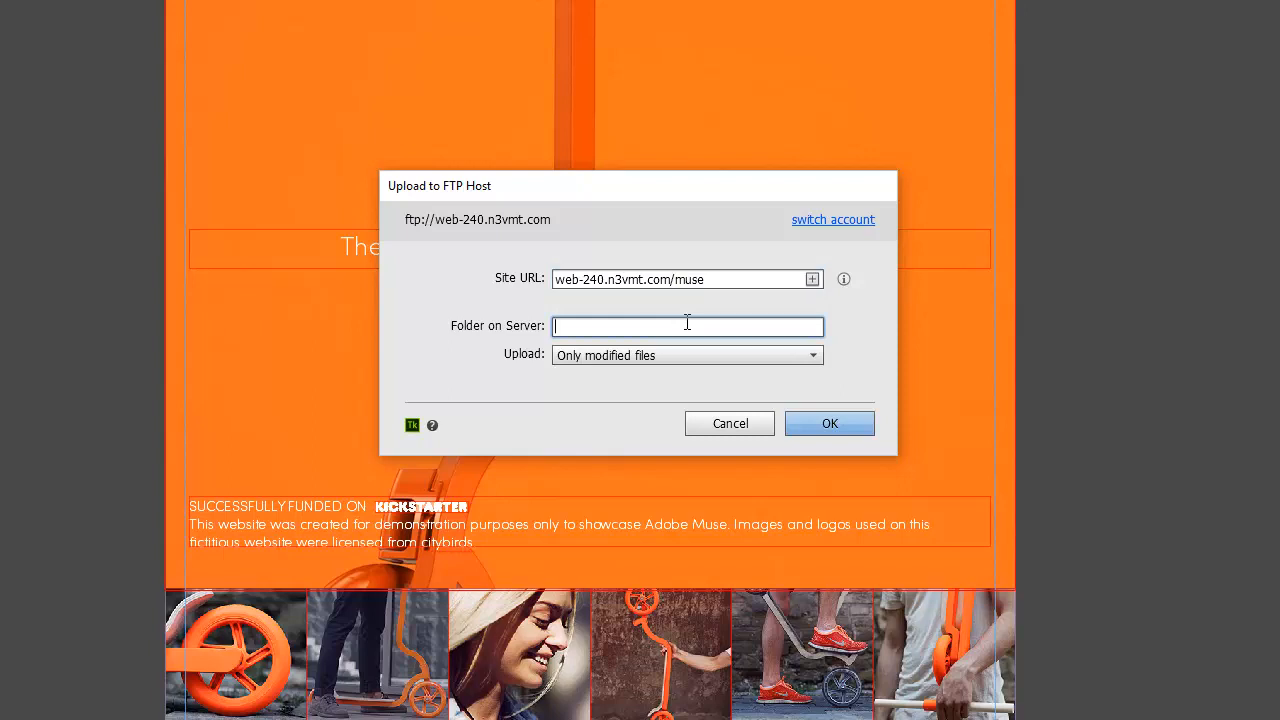
text(/muse)
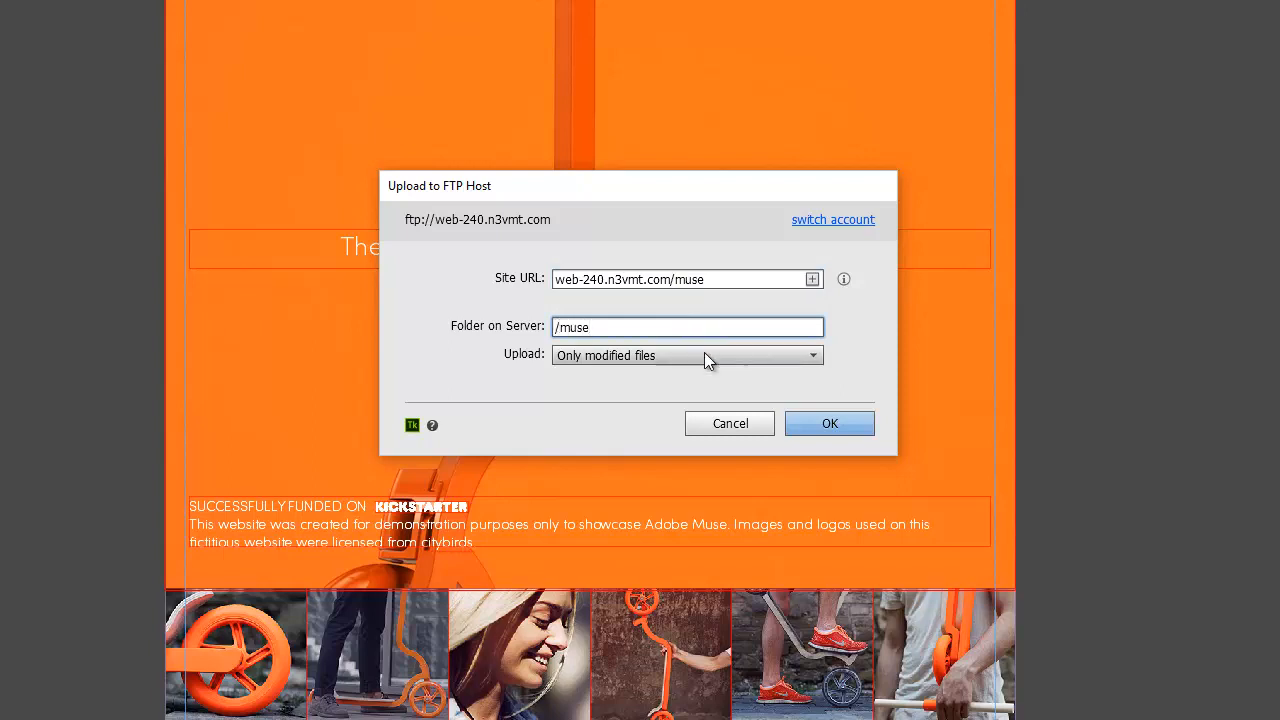
Step: Set the upload to all files, upload the site while creating the missing /muse folder, and review the upload warnings
click(704, 354)
click(617, 397)
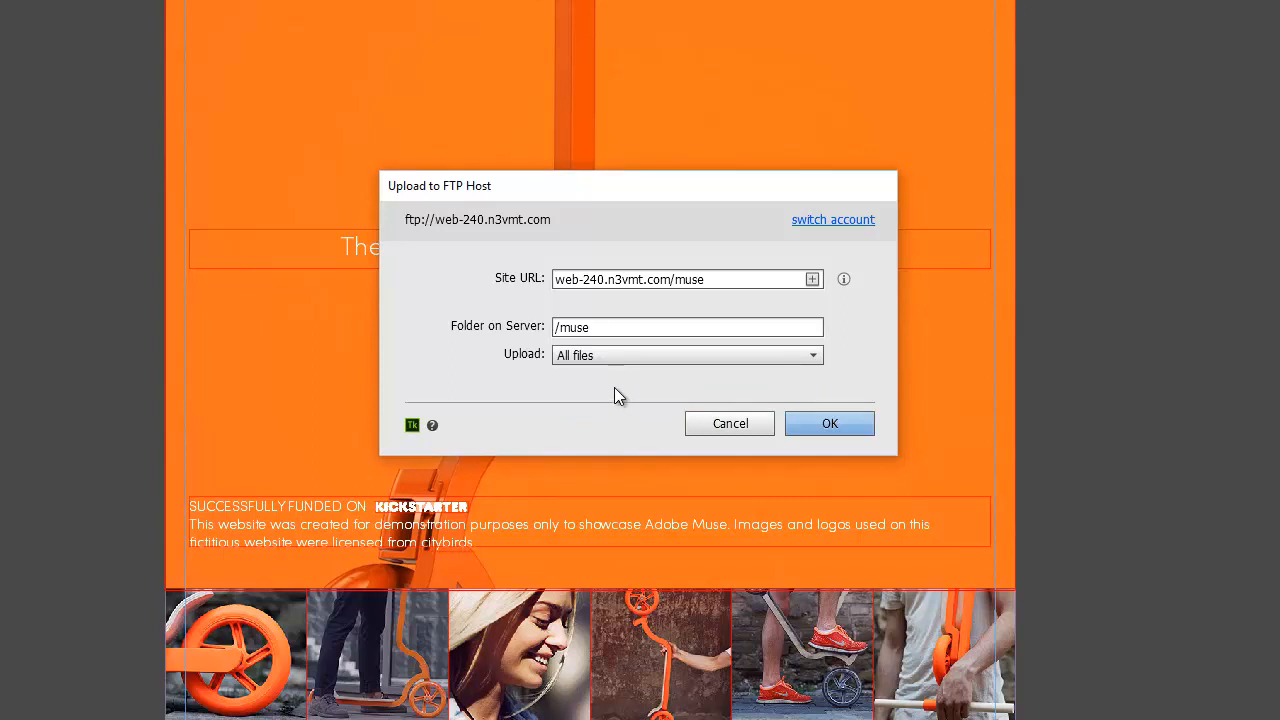
click(616, 360)
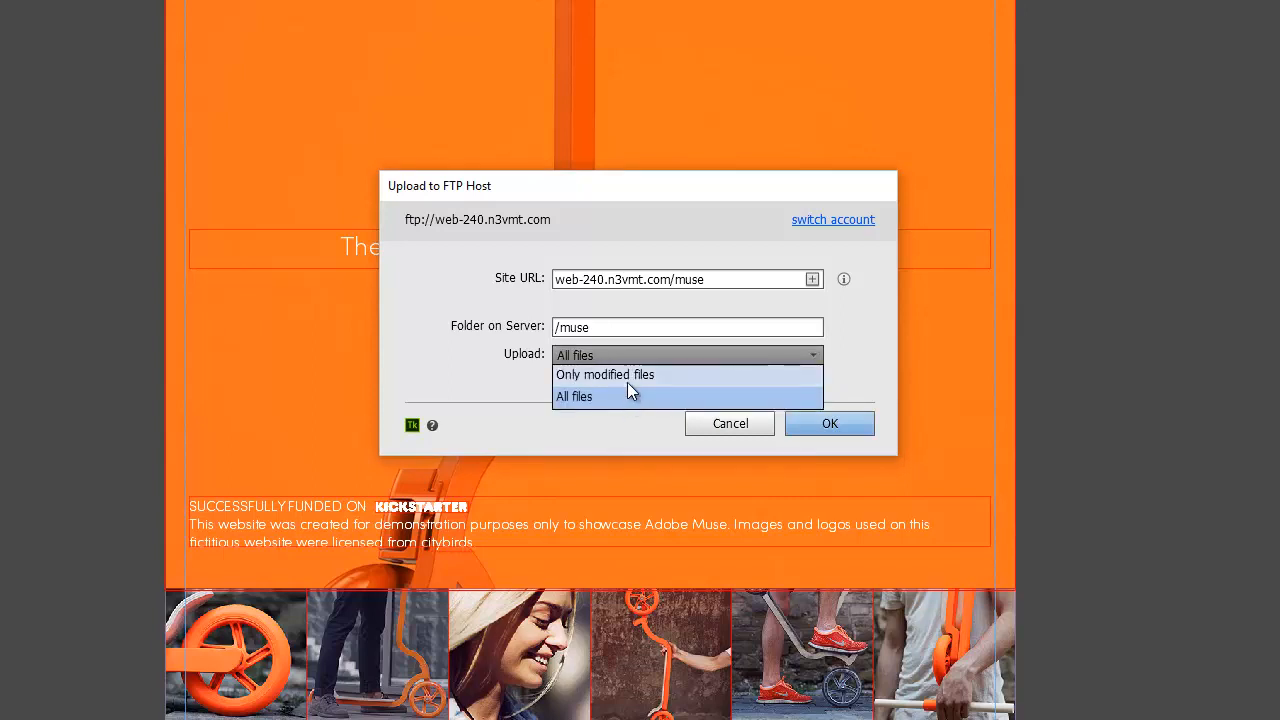
click(618, 398)
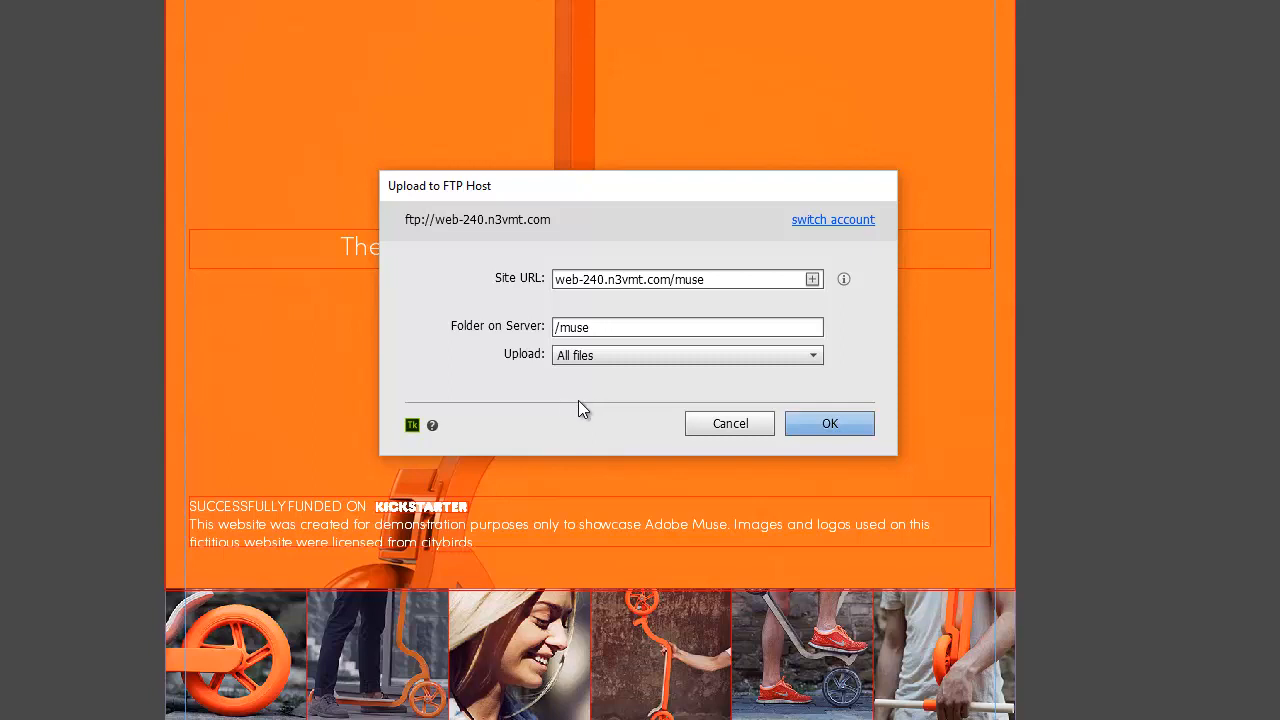
click(816, 424)
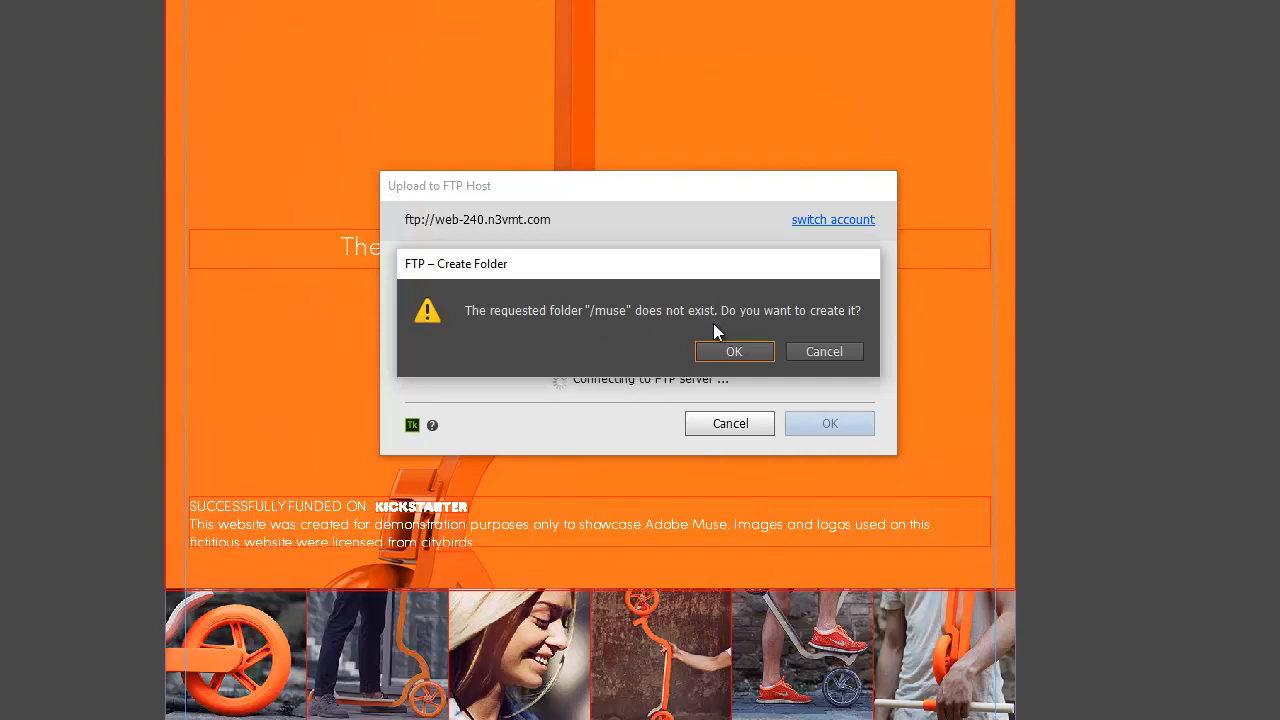
click(728, 350)
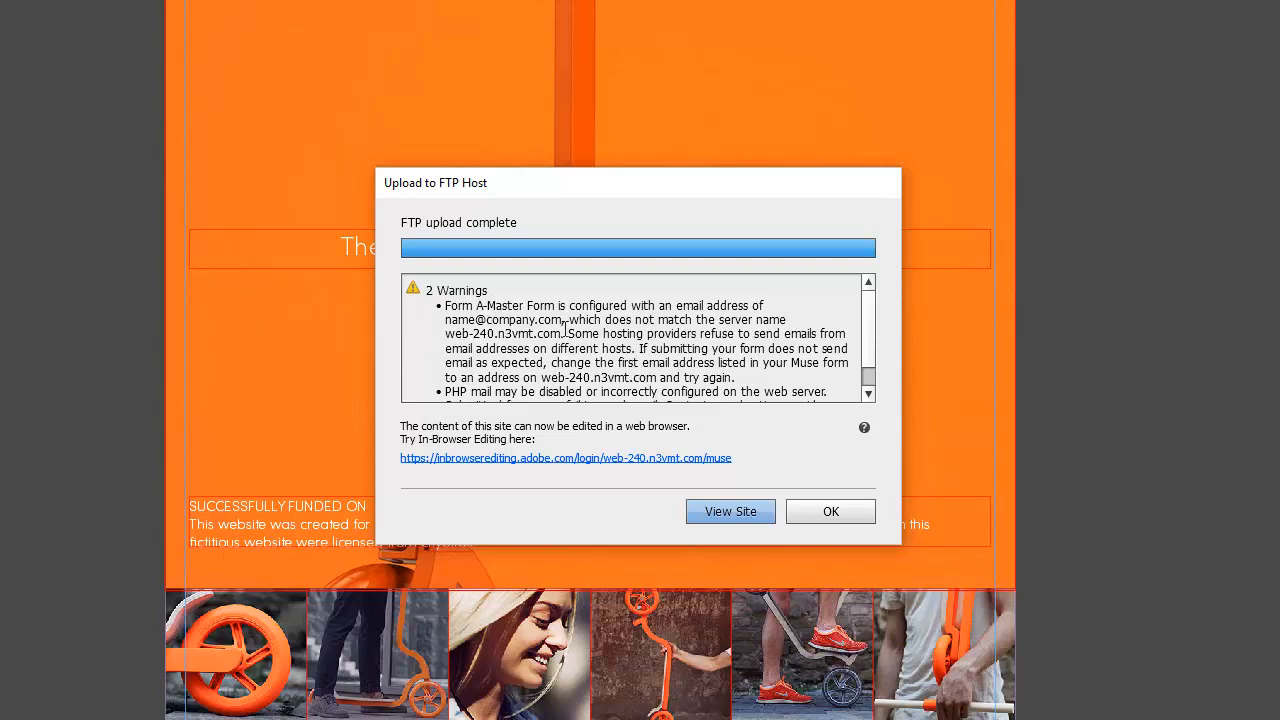
scroll(680, 323, down, 1)
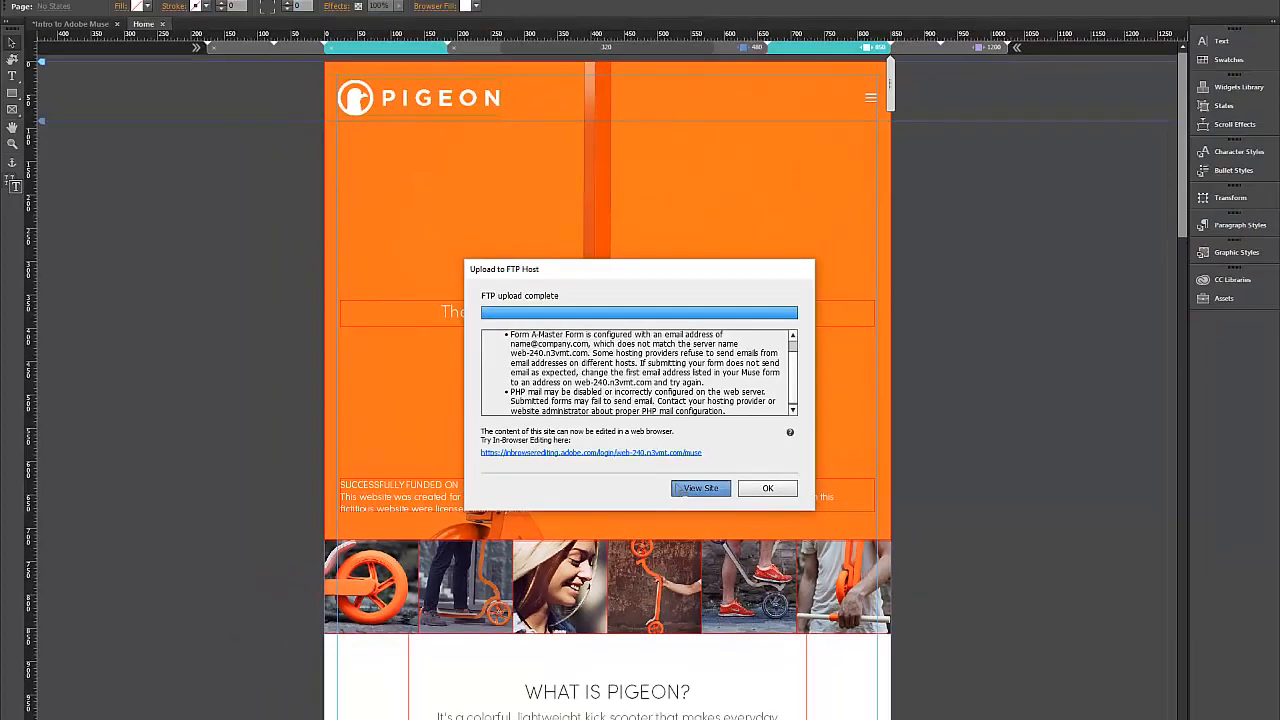
Step: View the uploaded site in the web browser and check the muse folder in its address
click(700, 488)
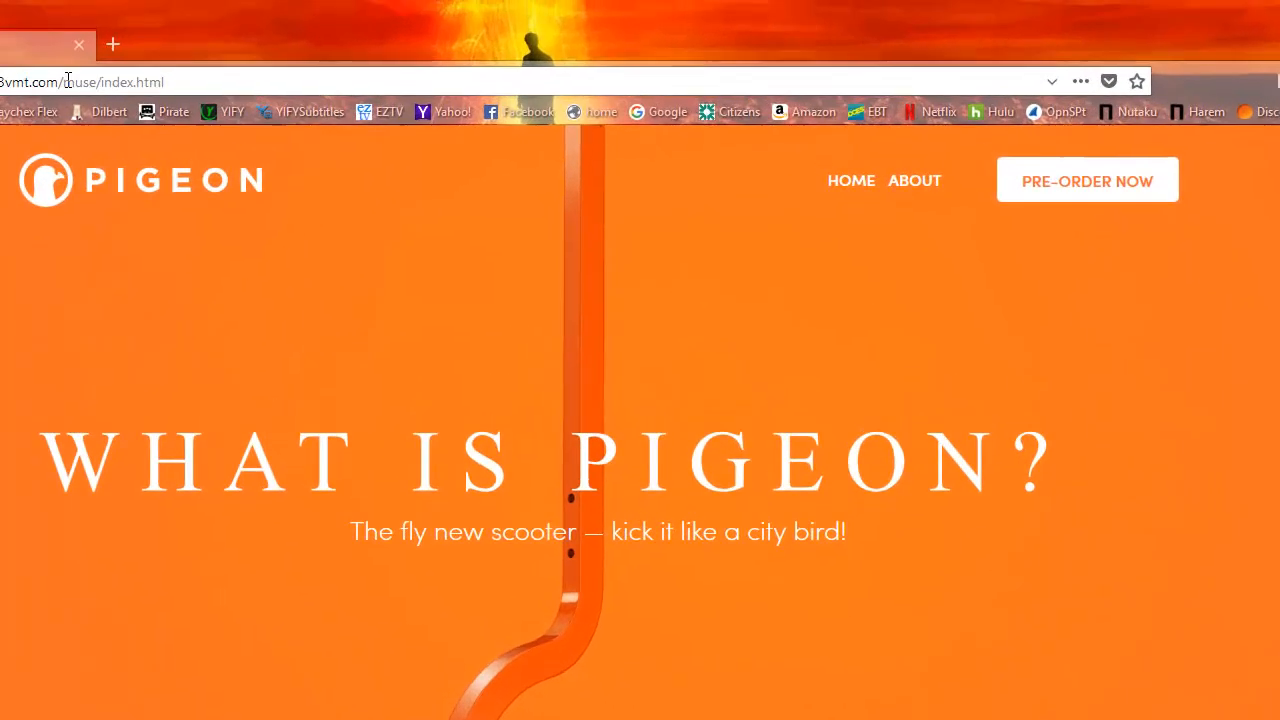
drag(66, 82, 99, 82)
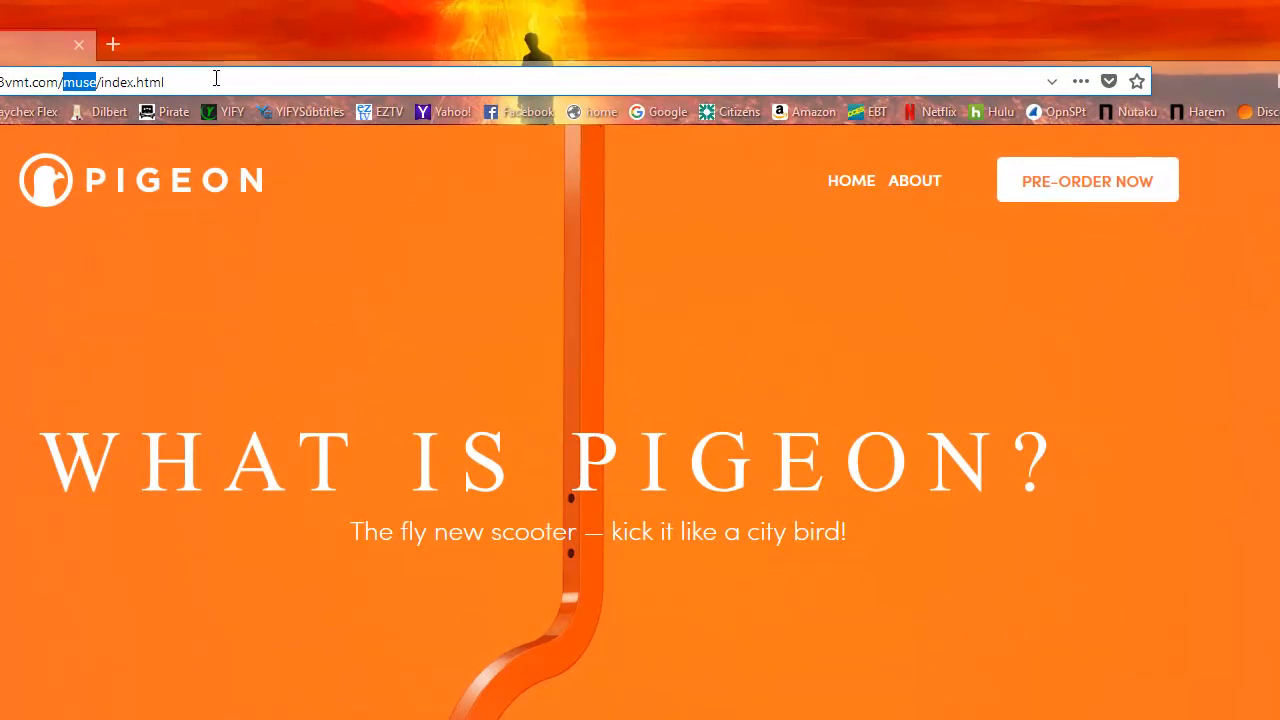
click(306, 157)
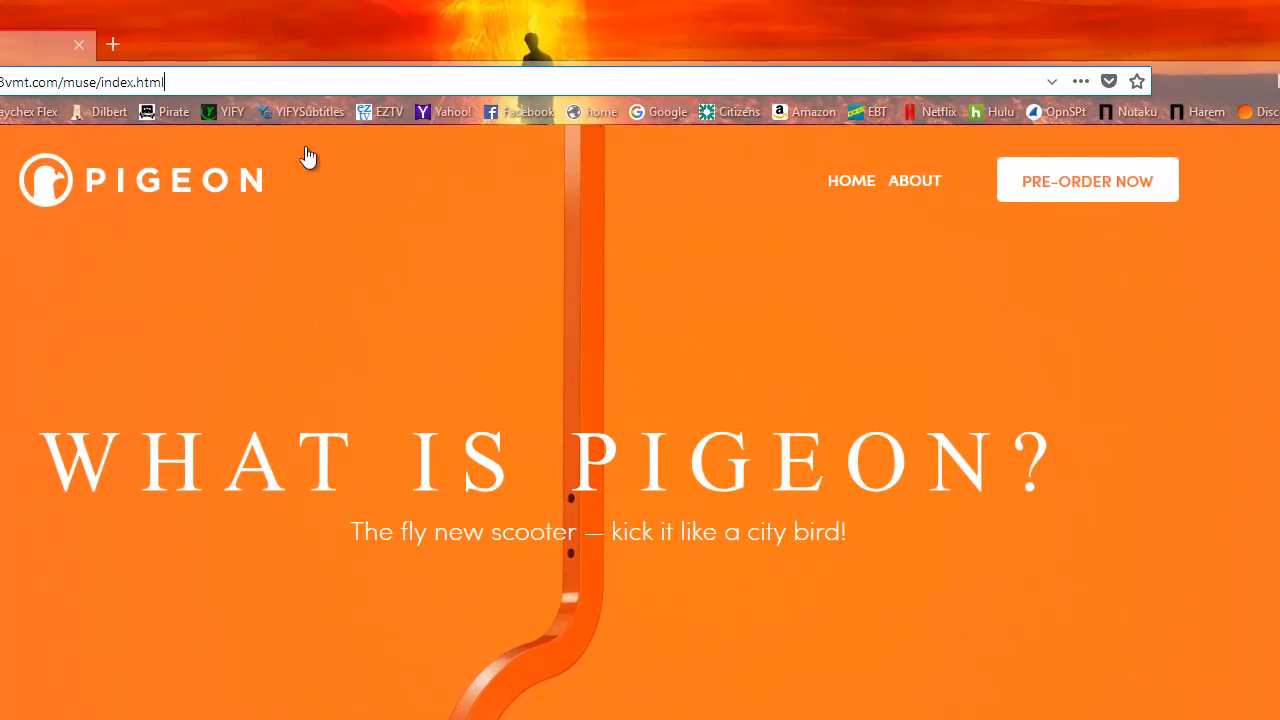
Step: Test the published site's navigation by visiting the Pre-Order page, the About page and the Pre-Order page again
click(1030, 188)
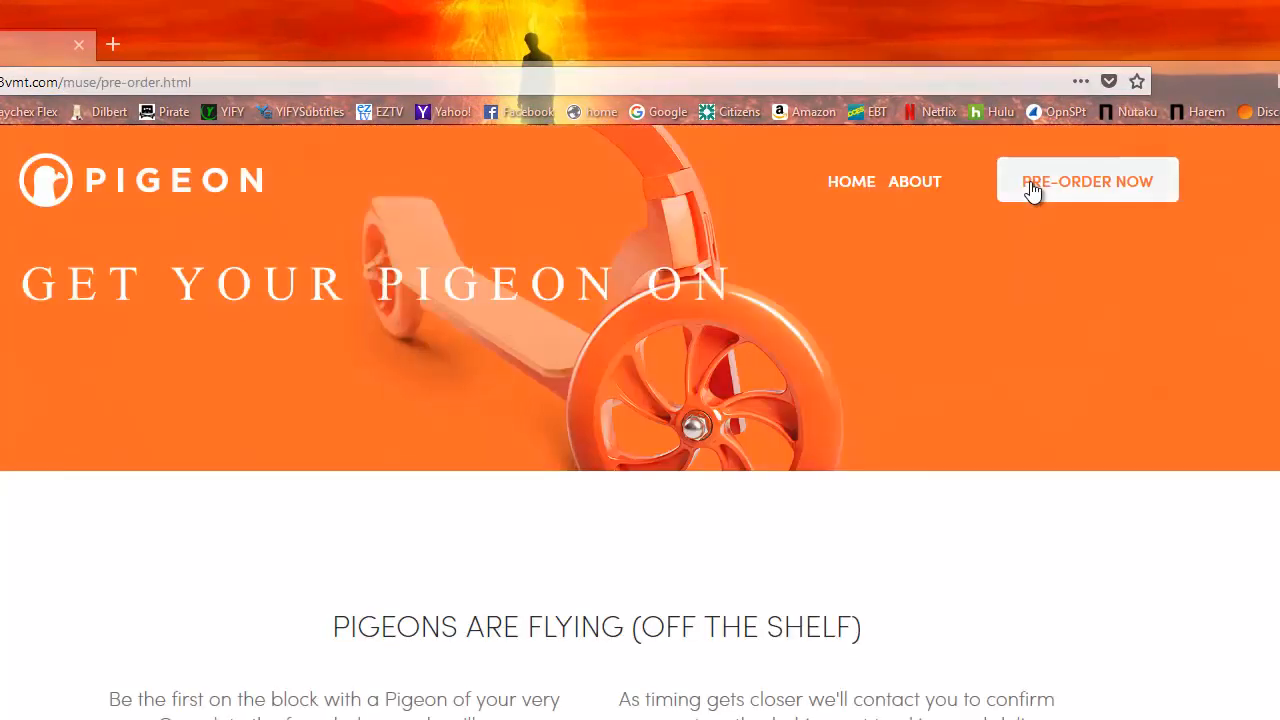
click(936, 193)
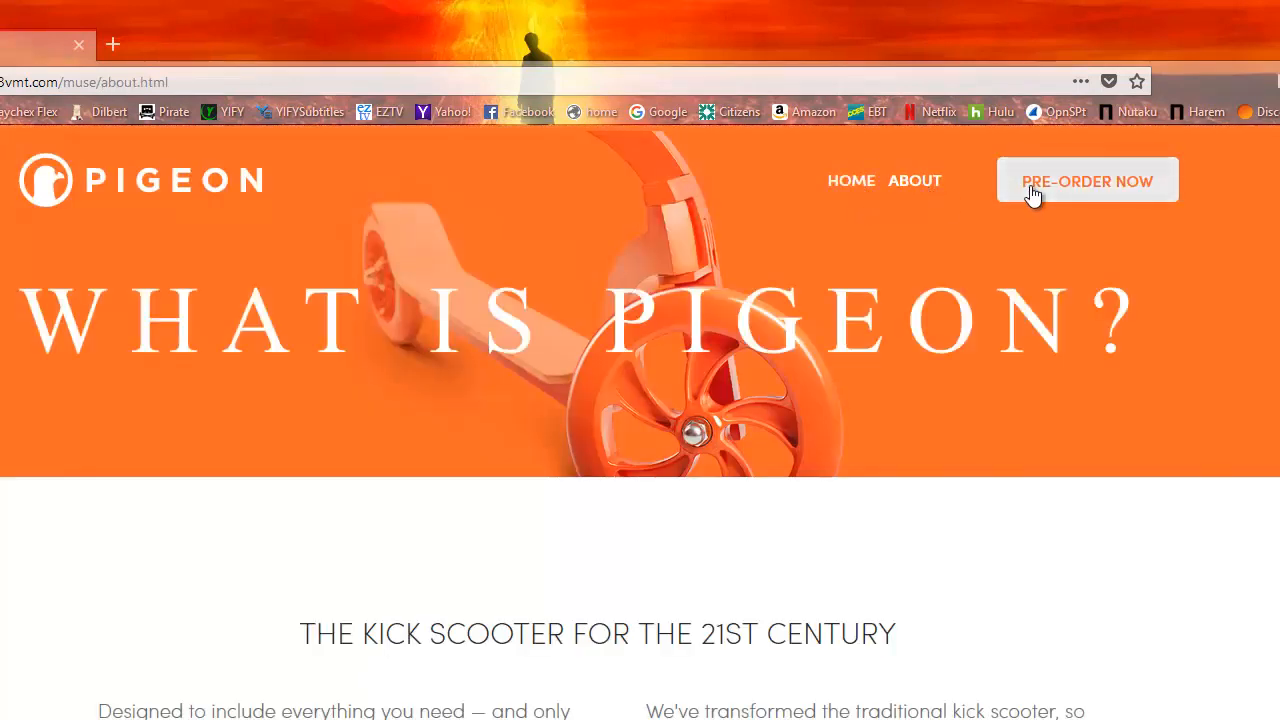
click(1033, 193)
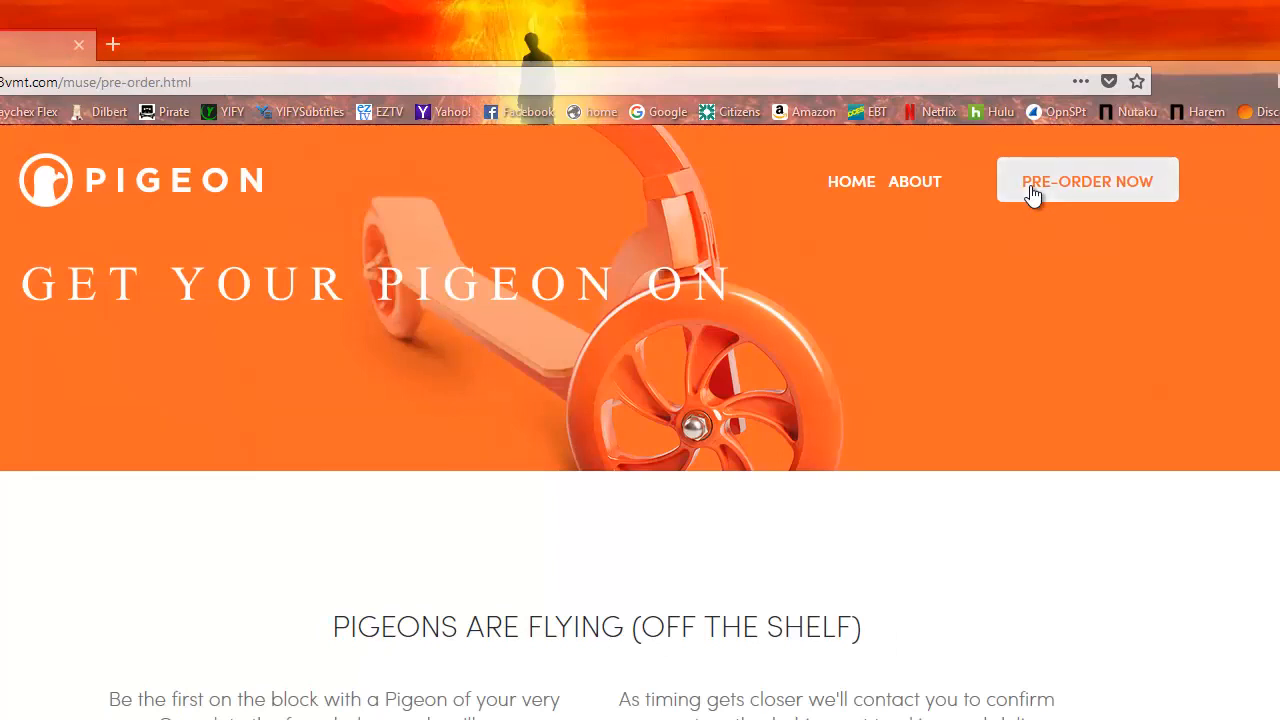
click(1032, 193)
Step: Preview the Pre-Order page in Responsive Design Mode at a width of 480, and test Pre-Order Now in the collapsed navigation menu
key(ctrl+shift+m)
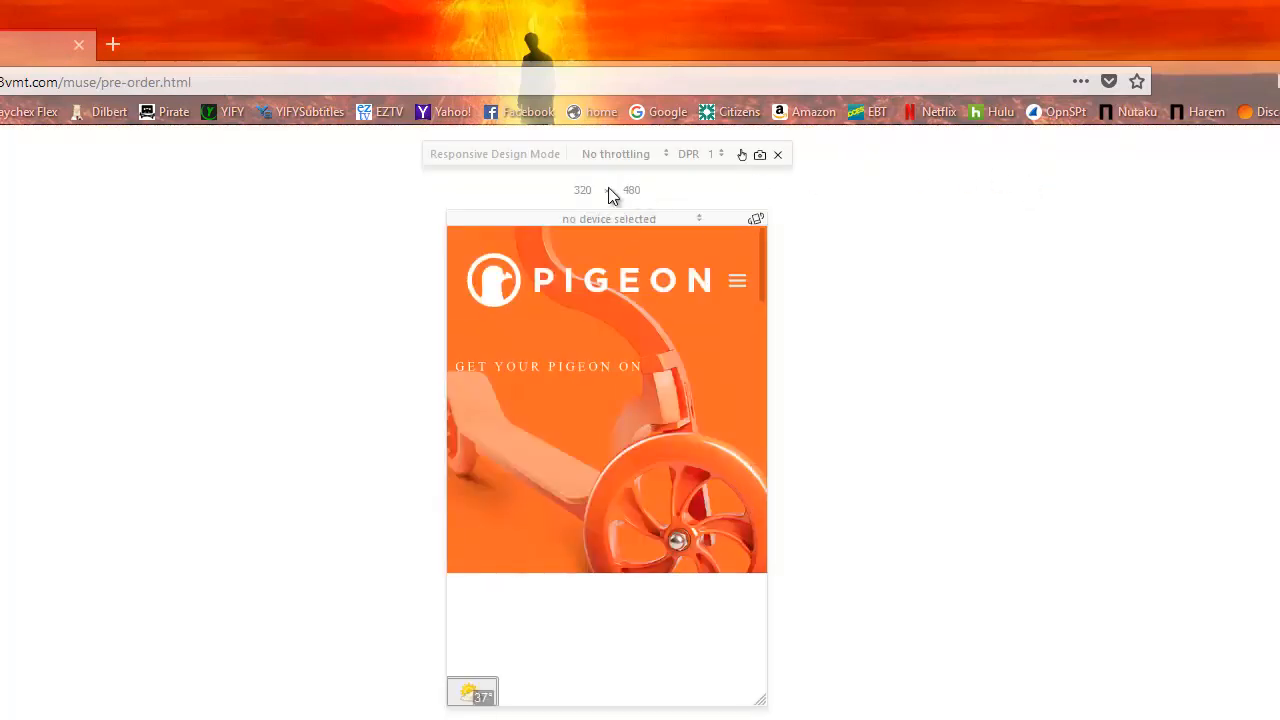
drag(592, 189, 576, 189)
text(480)
key(Return)
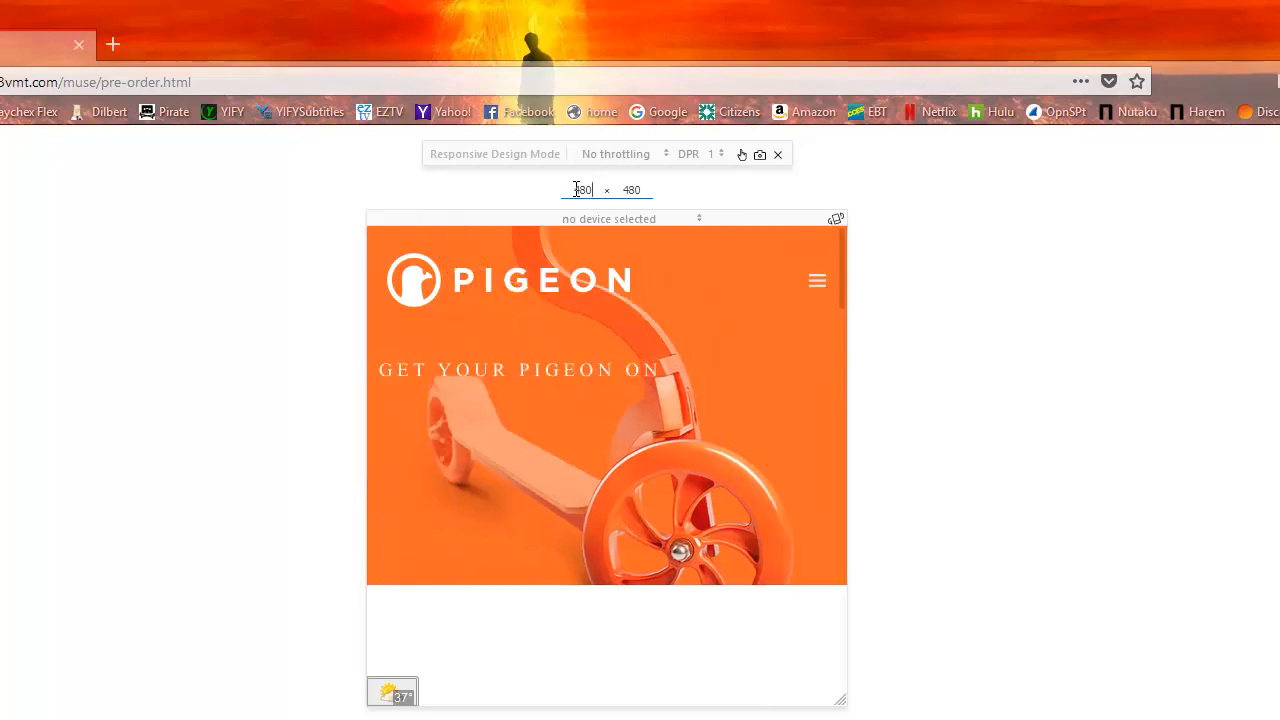
click(813, 281)
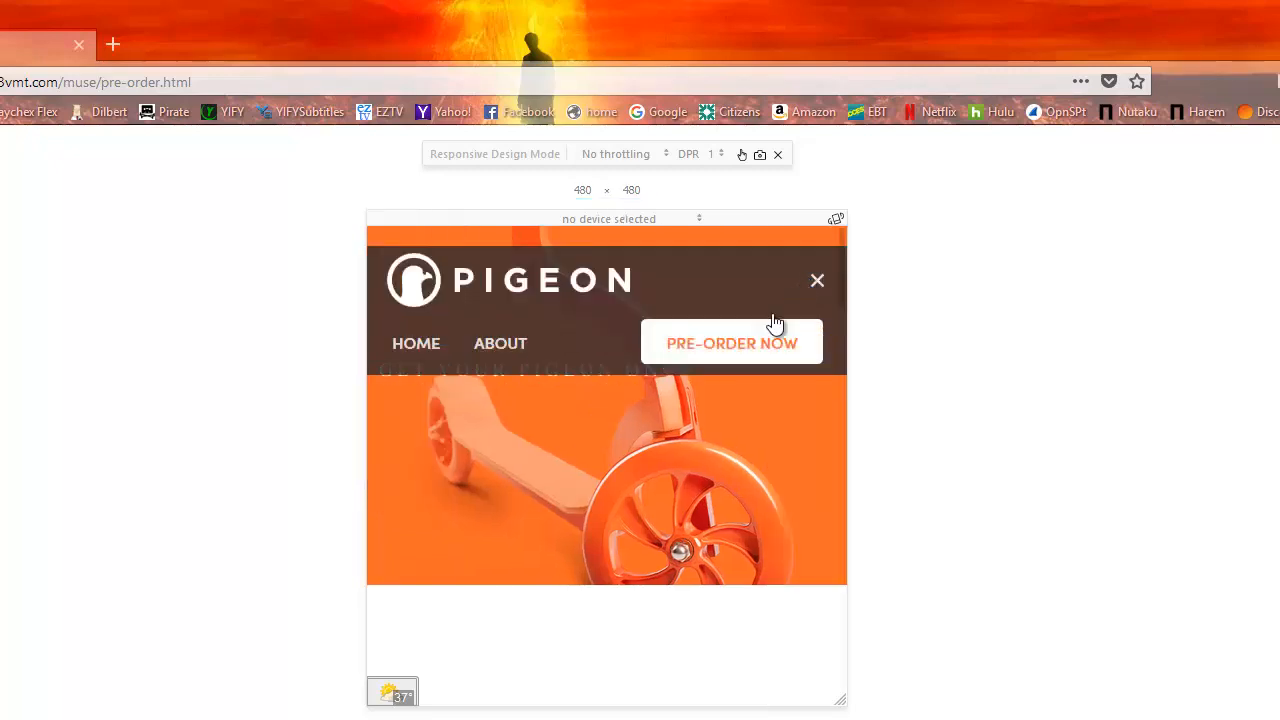
click(757, 352)
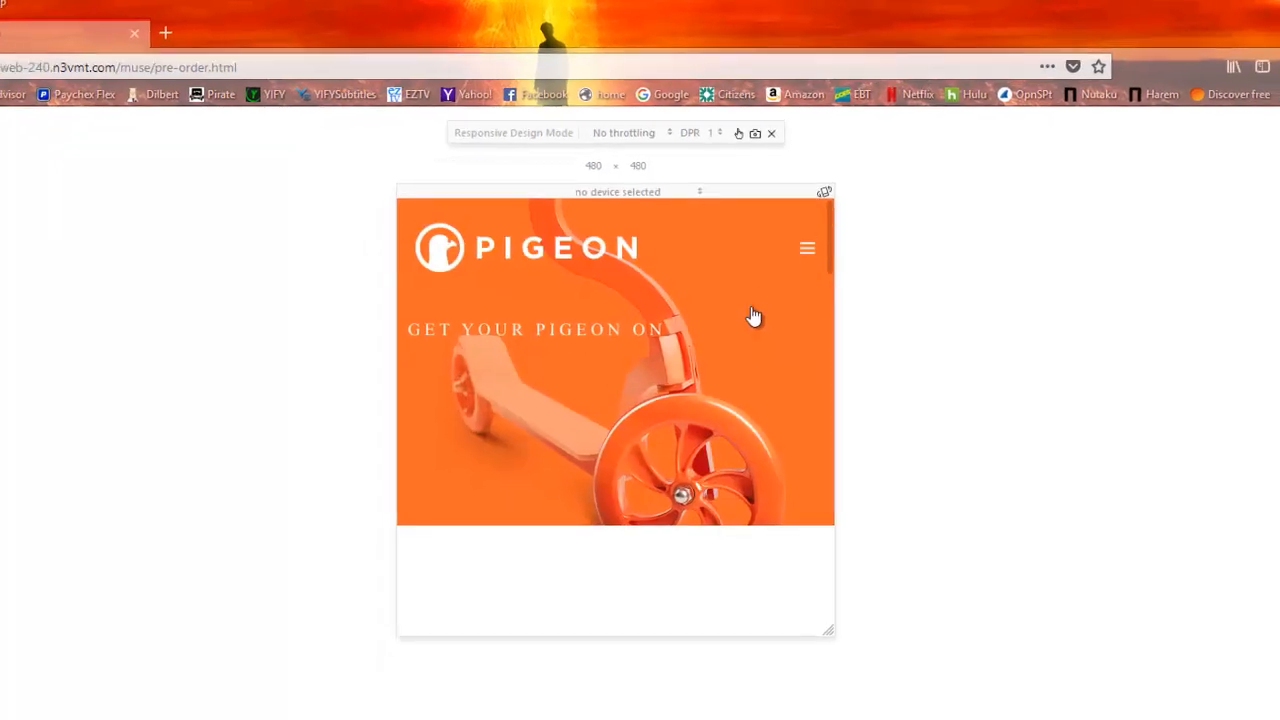
Step: Examine the Pre-Order page's 480-wide layout down to its footer, and narrow the responsive preview to a width of about 400
scroll(700, 360, down, 5)
scroll(690, 213, down, 3)
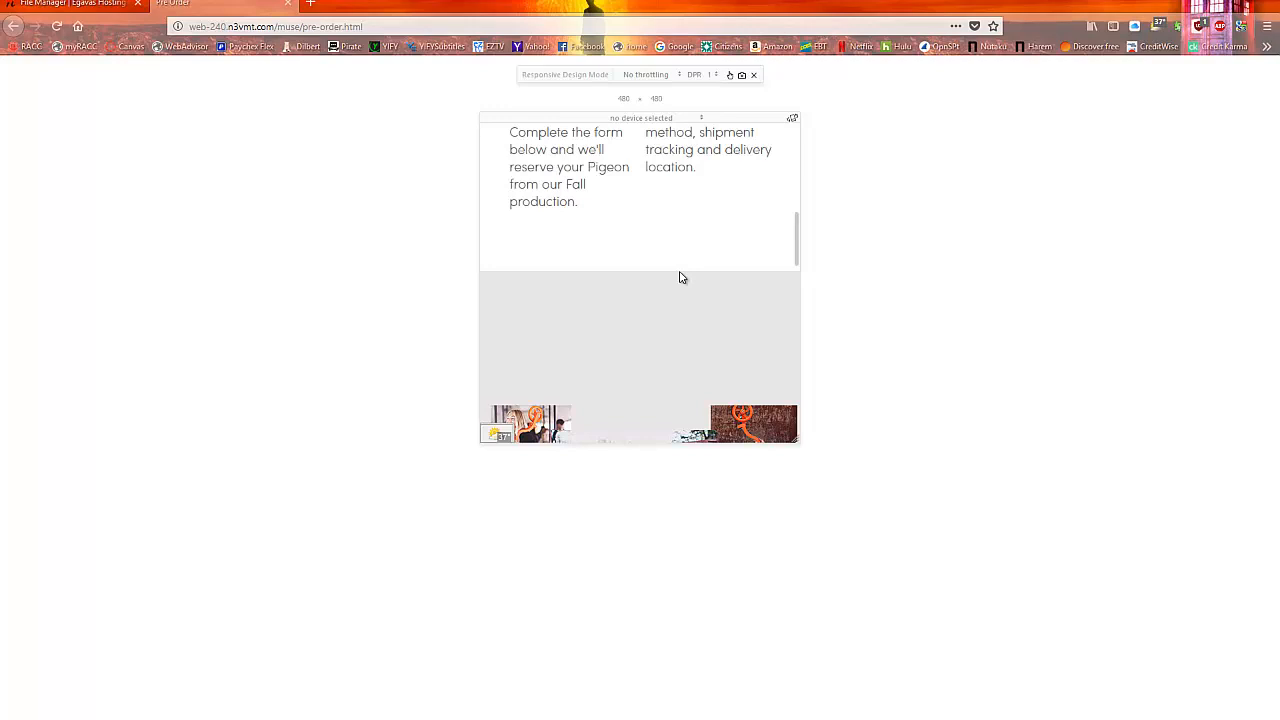
scroll(679, 277, down, 5)
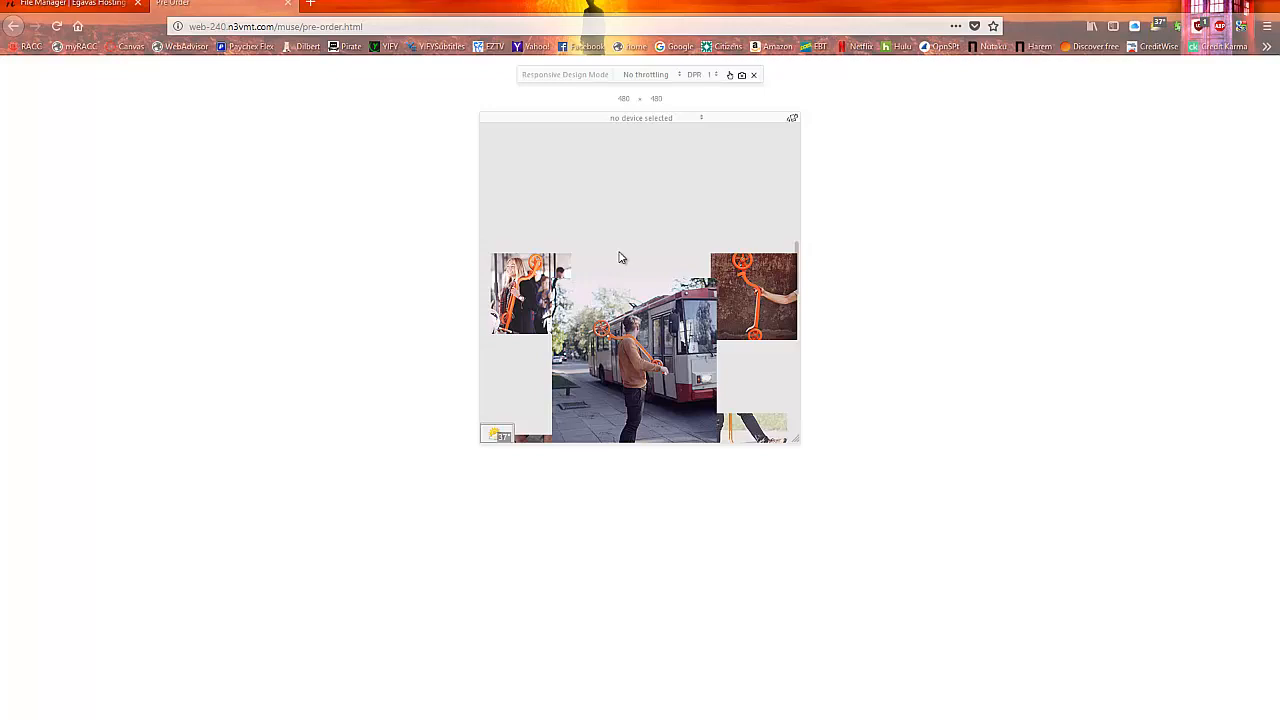
scroll(619, 258, down, 2)
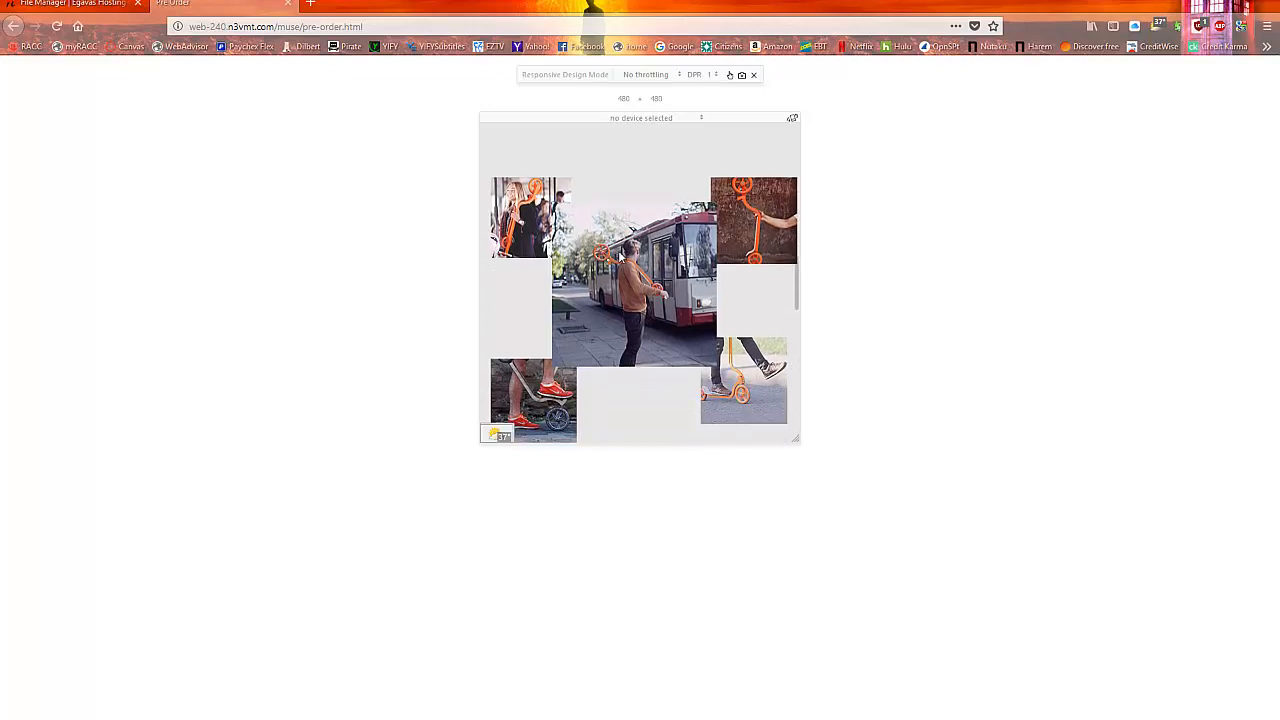
scroll(620, 257, down, 5)
scroll(619, 258, down, 2)
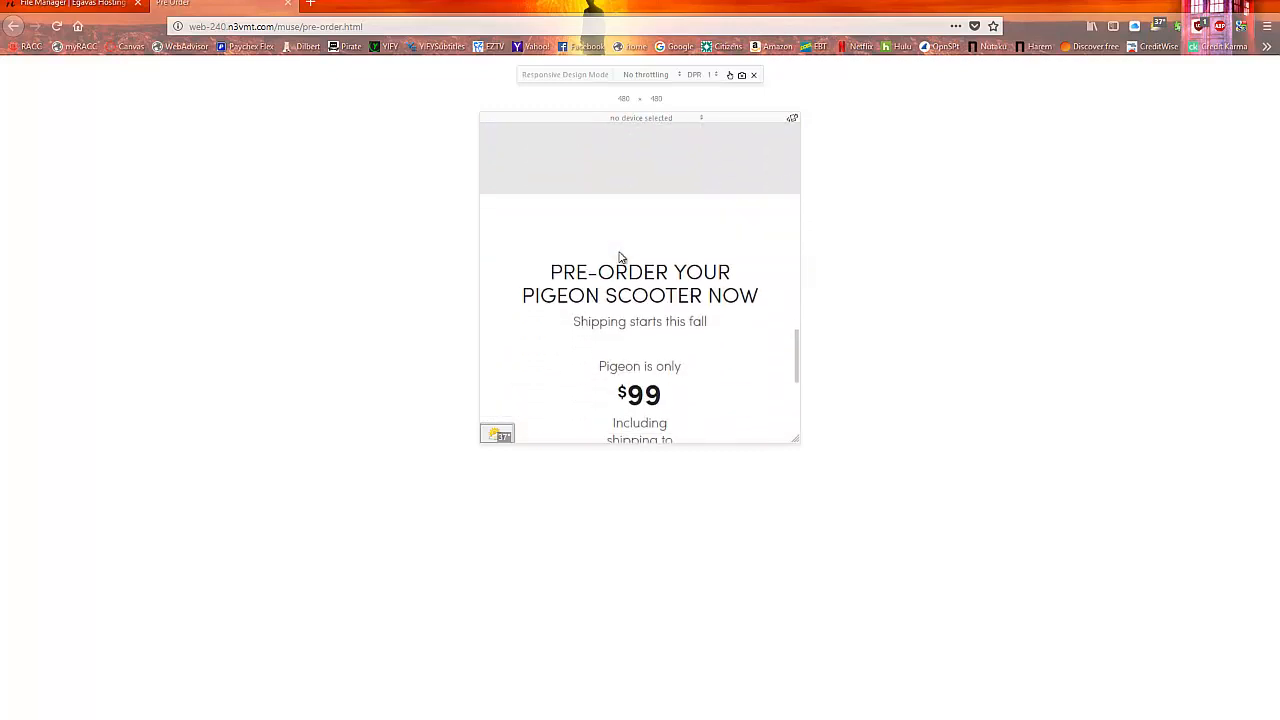
scroll(620, 255, down, 2)
scroll(620, 255, down, 3)
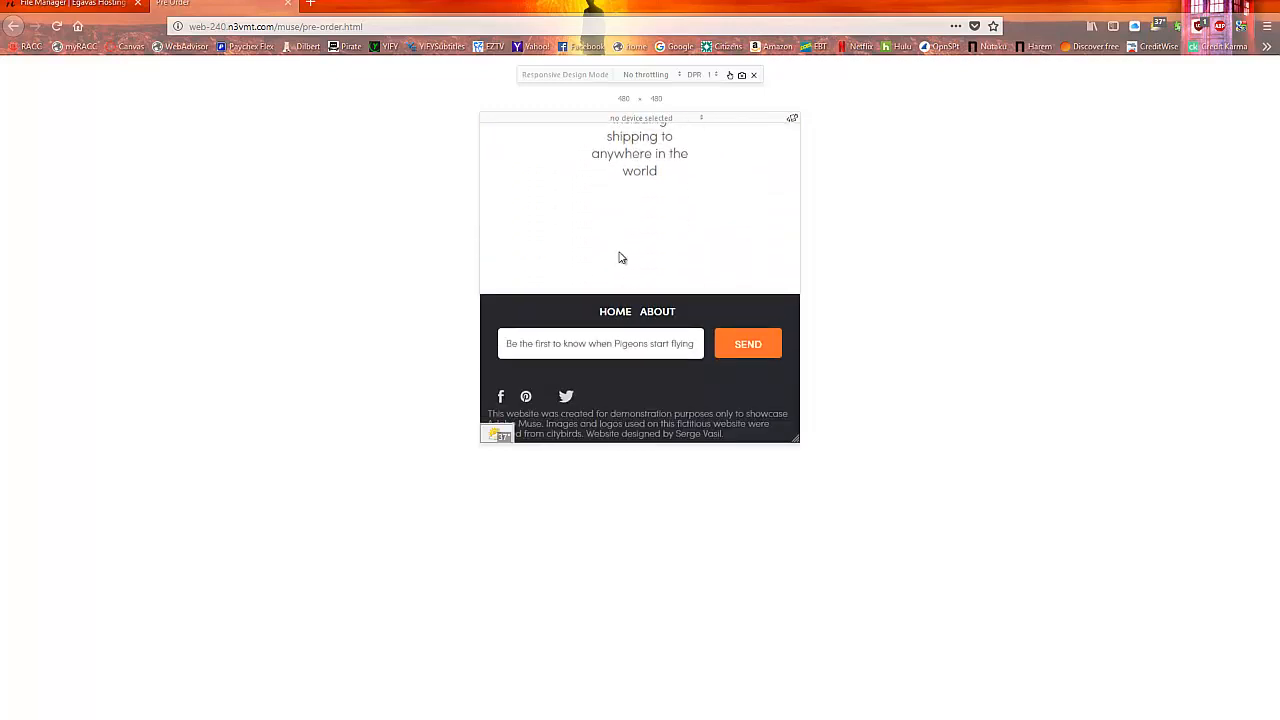
scroll(777, 271, up, 6)
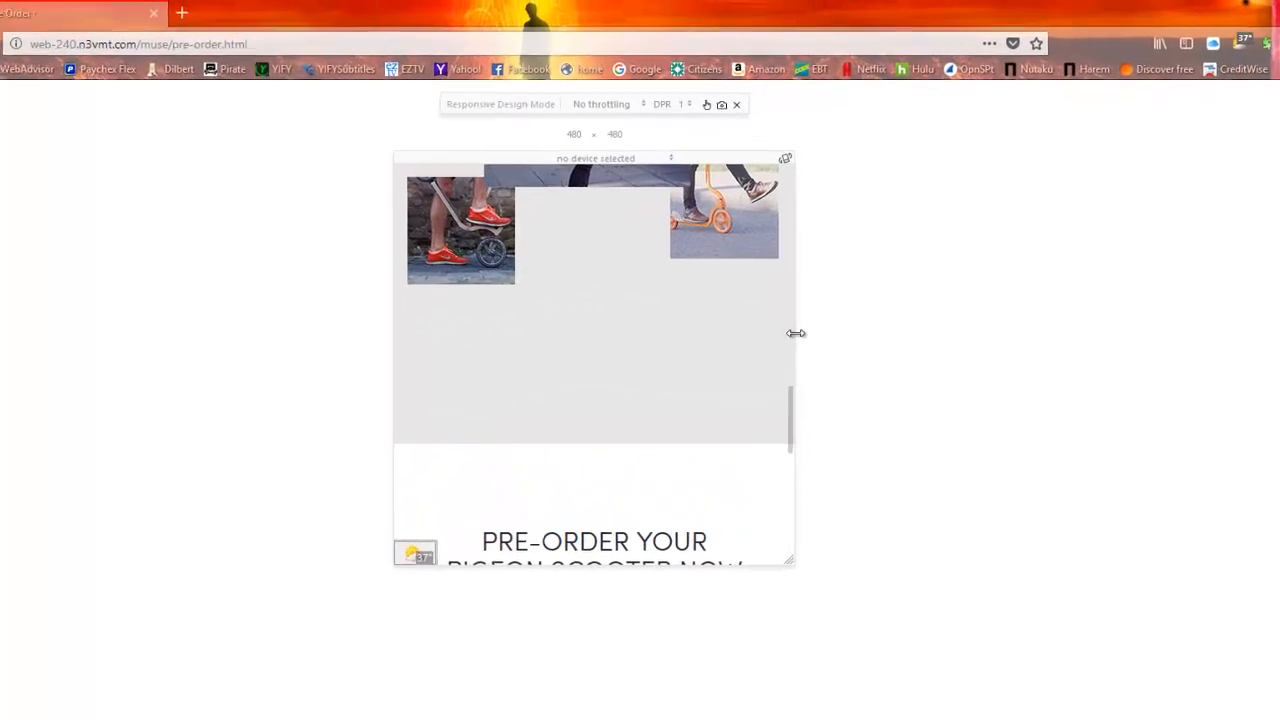
drag(798, 337, 769, 426)
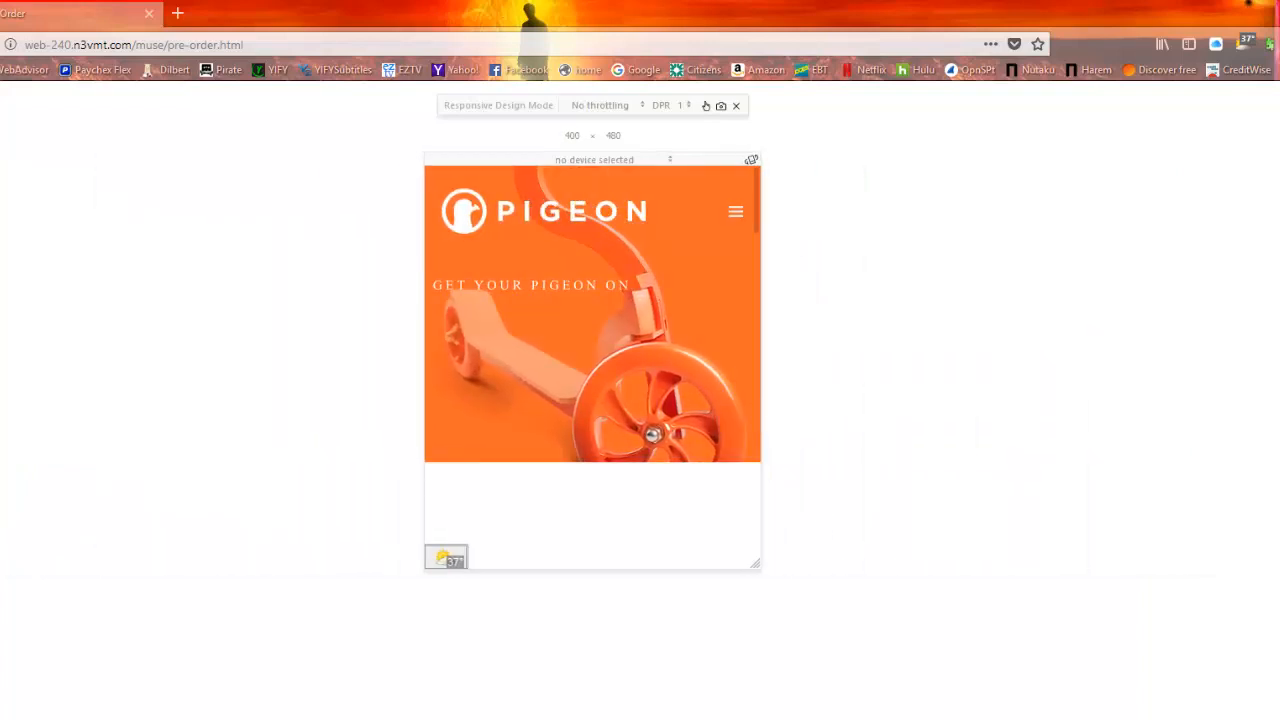